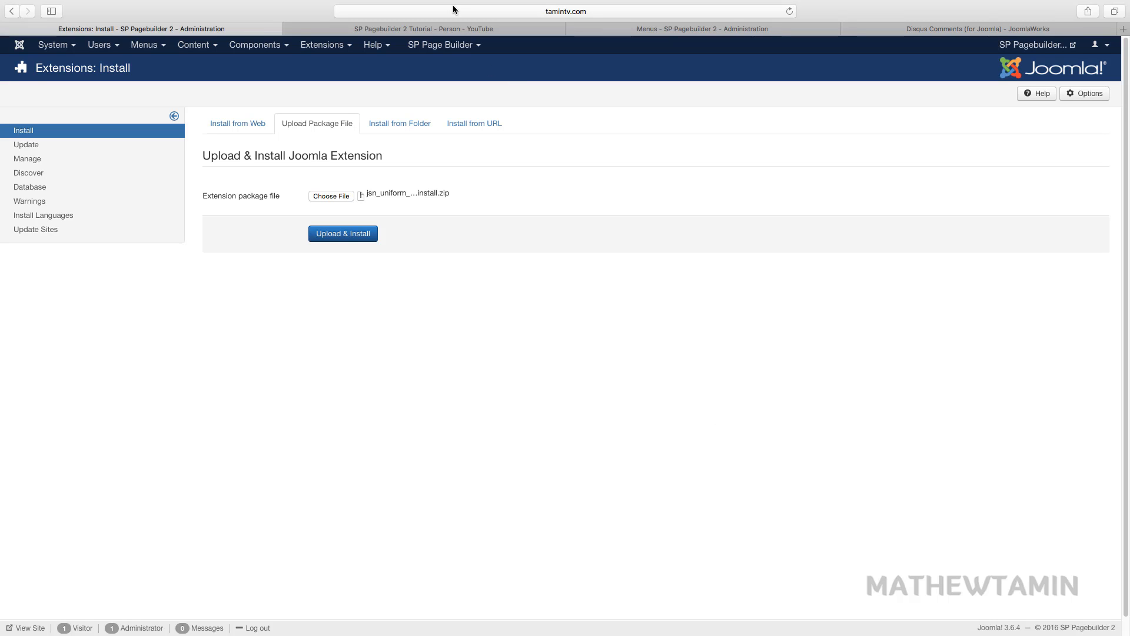
Step: Open the YouTube page of the "SP Pagebuilder 2 Tutorial - Person" video, select its web address, and return to the Joomla administration
click(454, 29)
scroll(523, 207, down, 5)
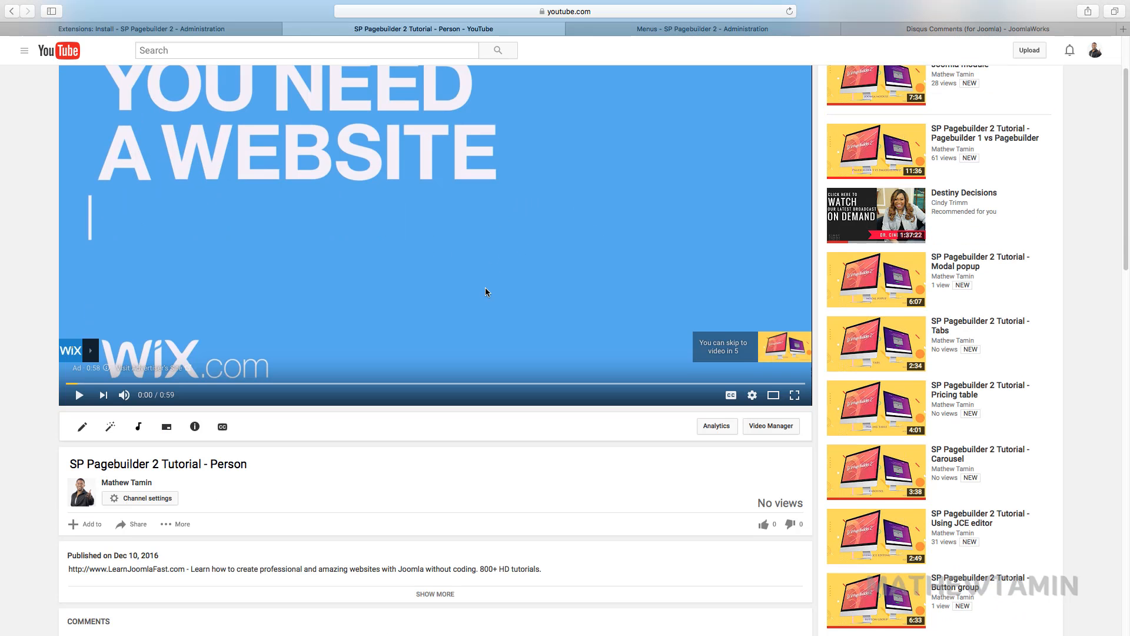
scroll(384, 411, up, 5)
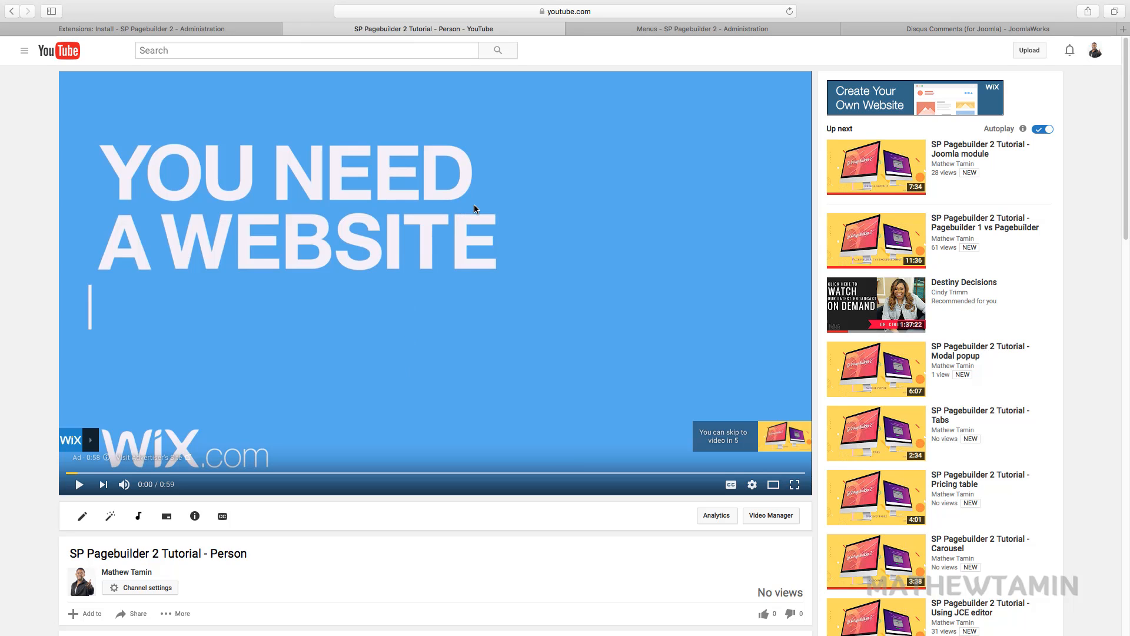
click(574, 13)
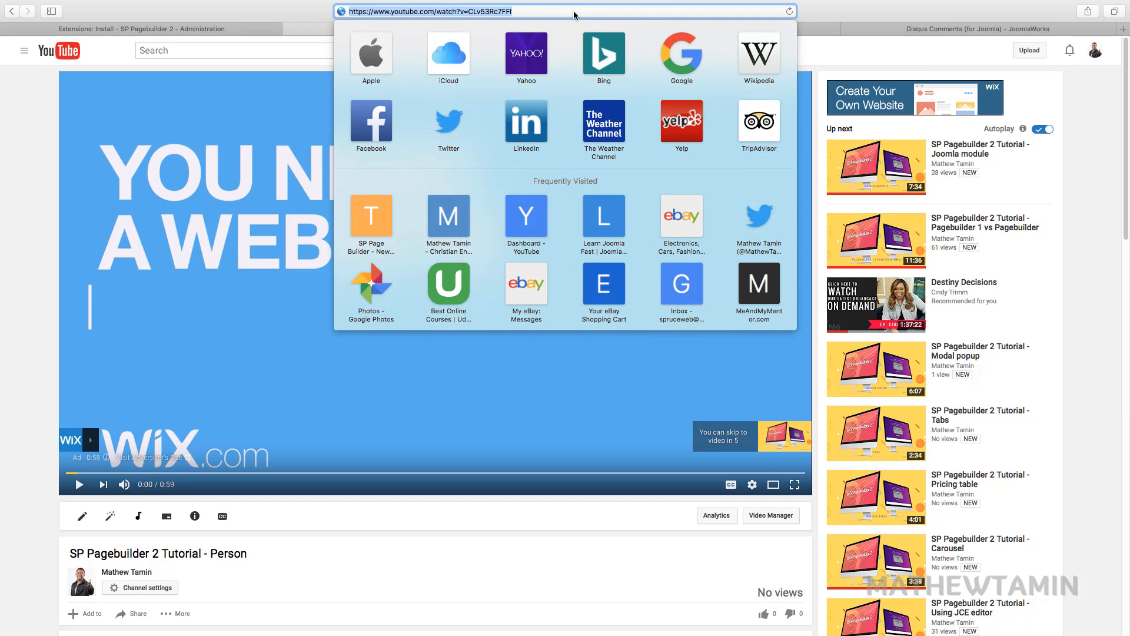
click(238, 41)
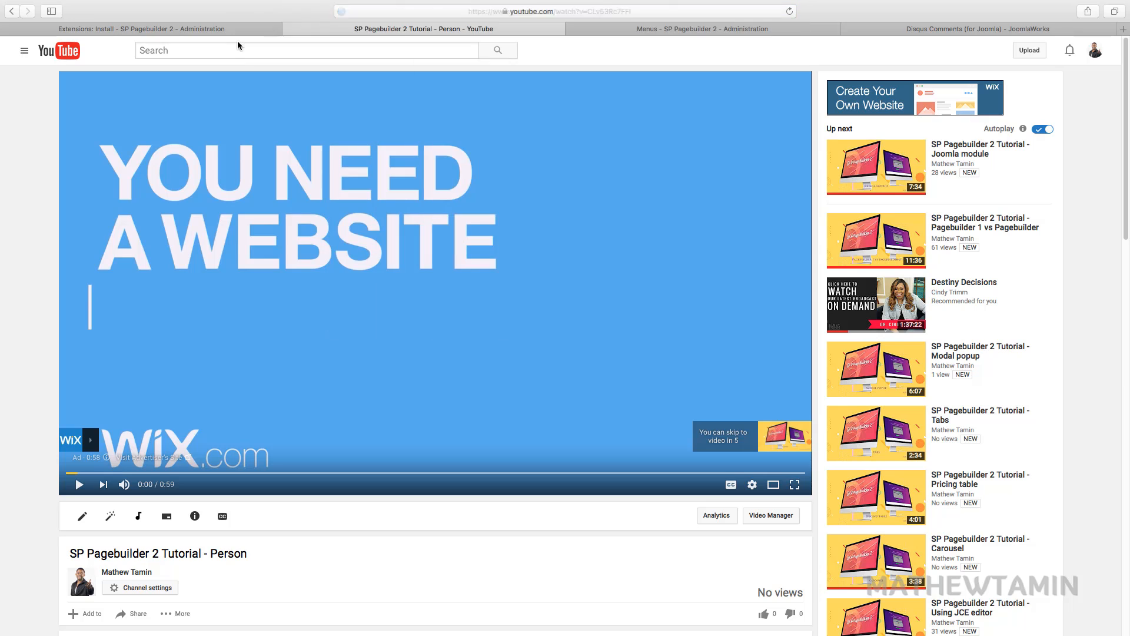
click(231, 33)
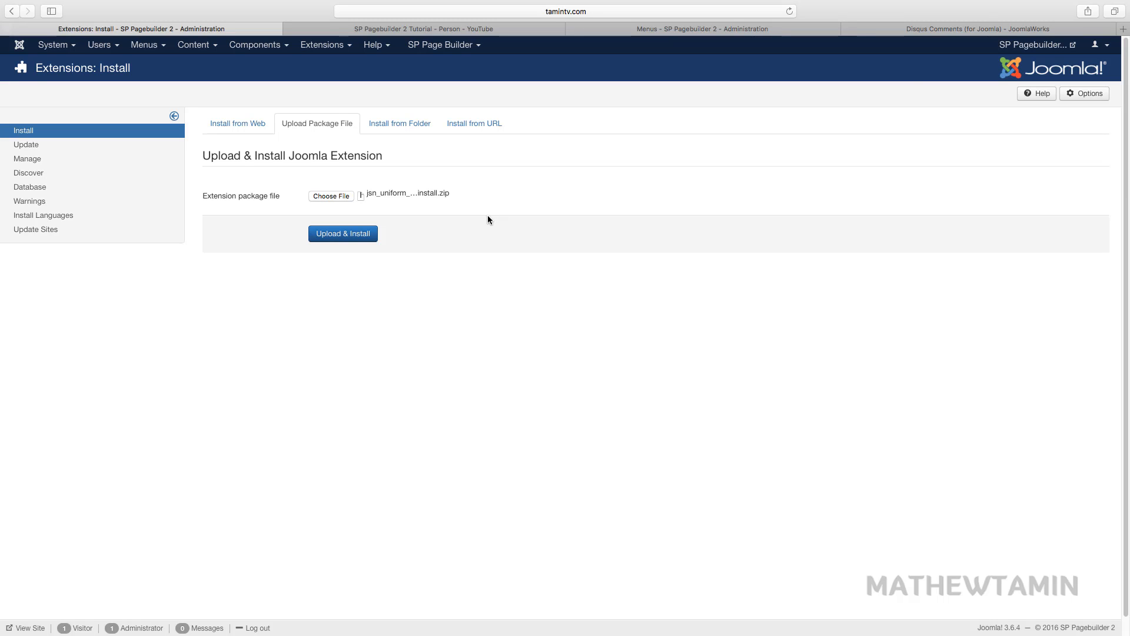
Step: Review the Disqus Comments (for Joomla) extension page on JoomlaWorks, including its download and Disqus sign-up links
click(917, 28)
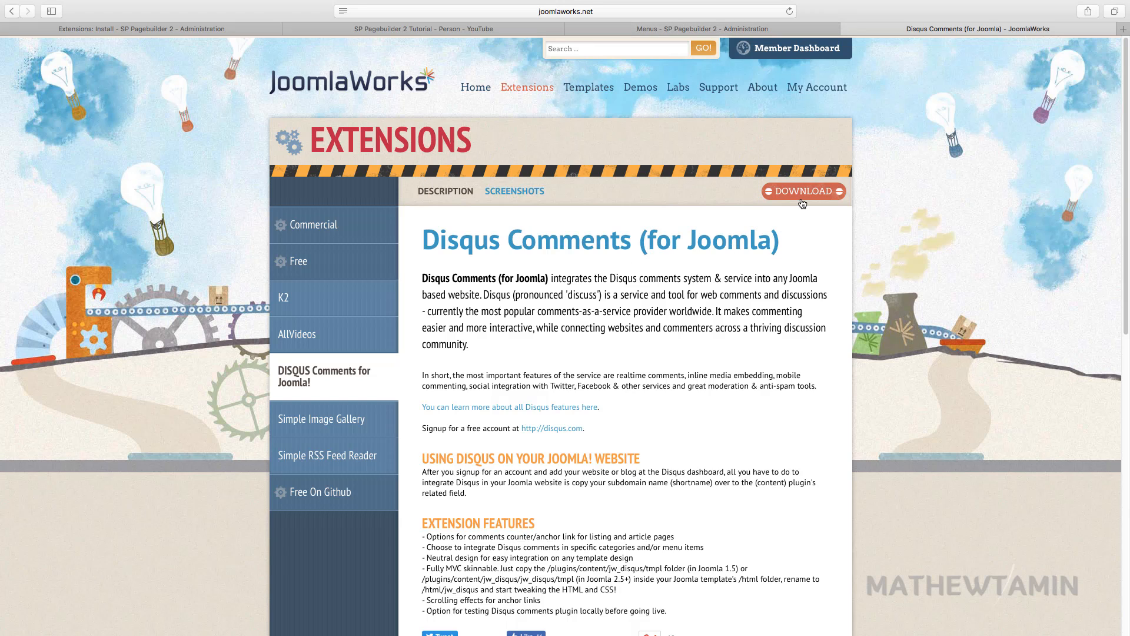
scroll(633, 285, down, 2)
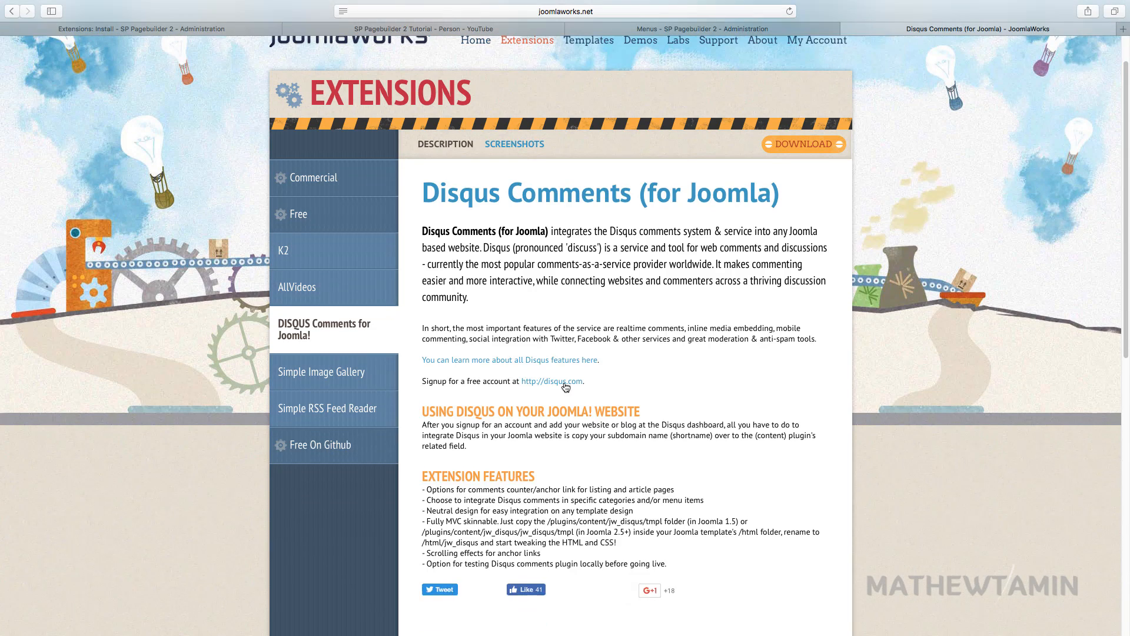
scroll(621, 362, up, 1)
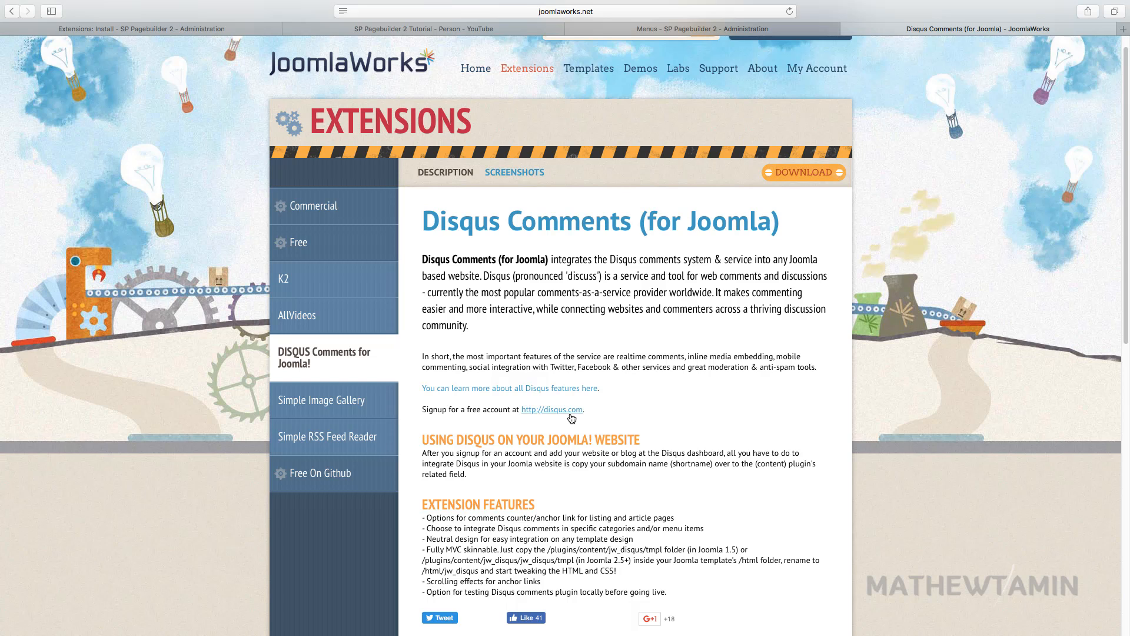
Step: Return to the Joomla administration and upload and install the Disqus Comments (for Joomla) extension package
click(201, 29)
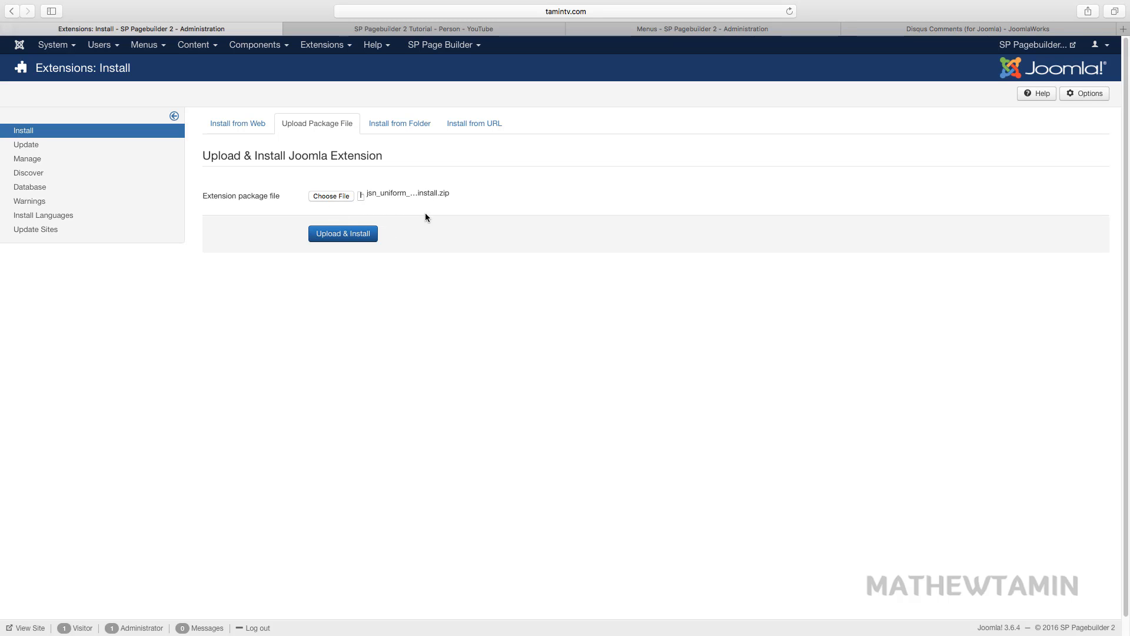
click(353, 234)
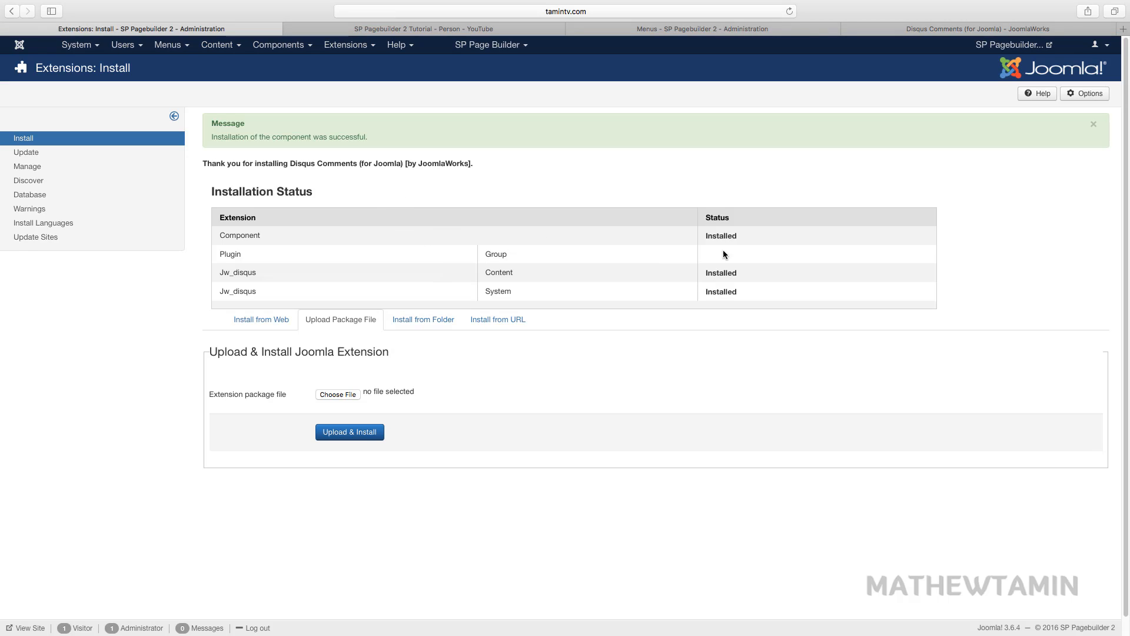
Step: Search the Joomla plugins for "disqus" and open the Disqus Comments (for Joomla) content plugin
click(347, 45)
click(348, 104)
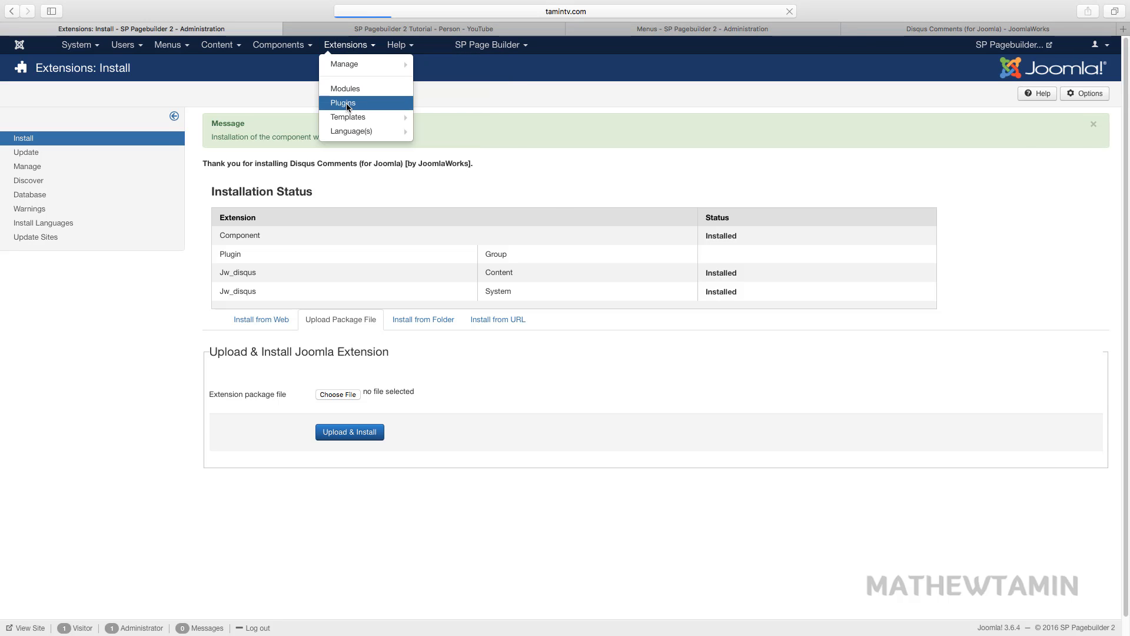
click(102, 121)
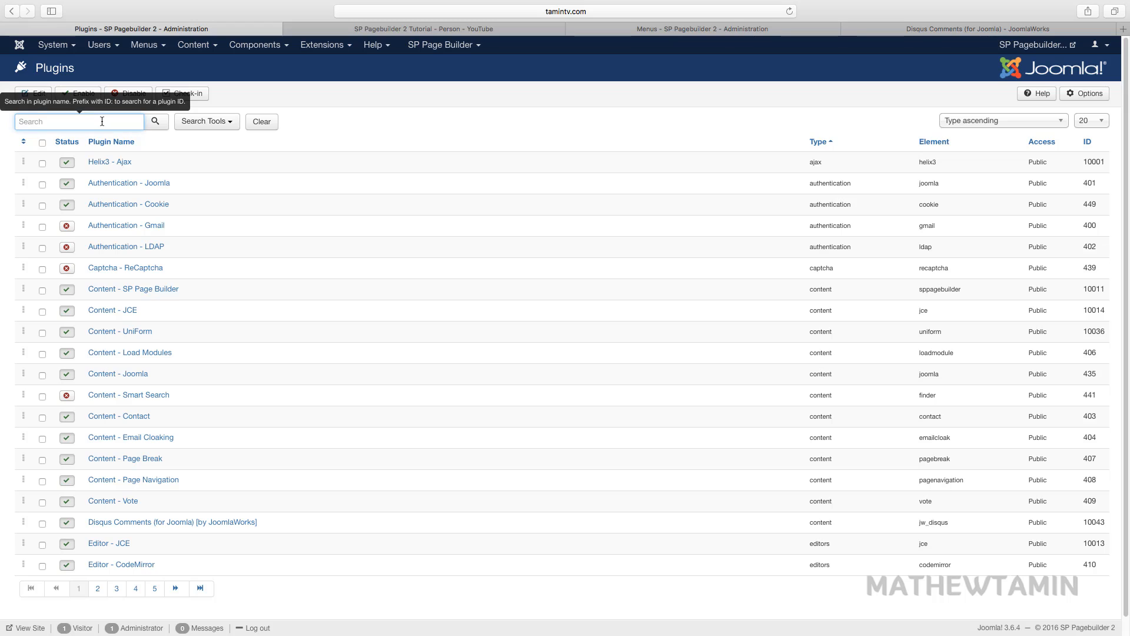
text(d)
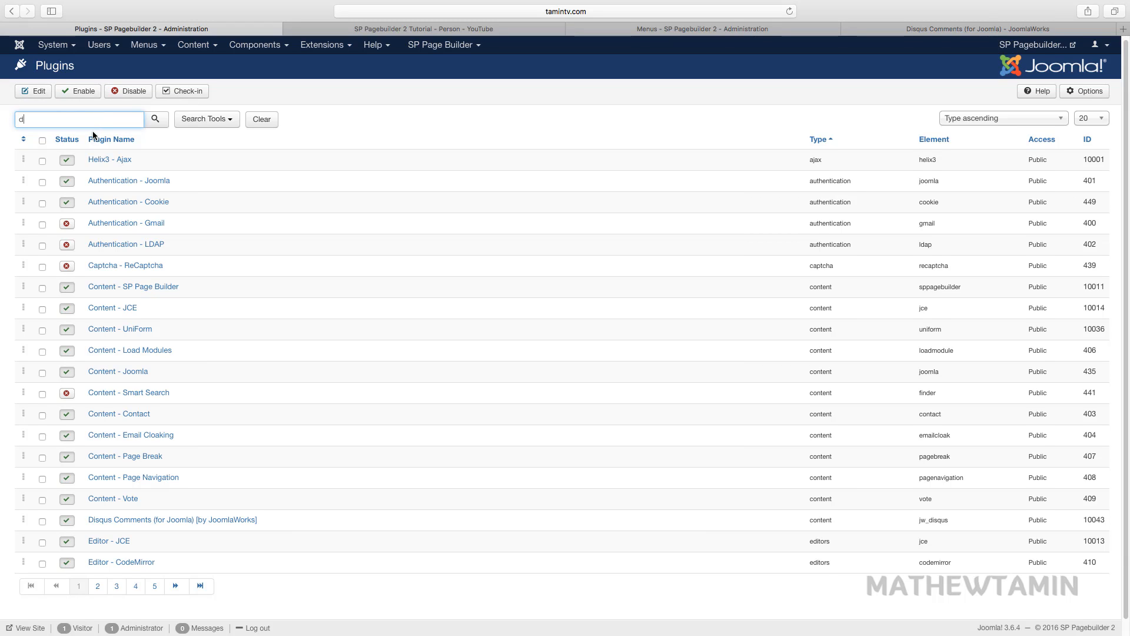
text(isqus)
key(Return)
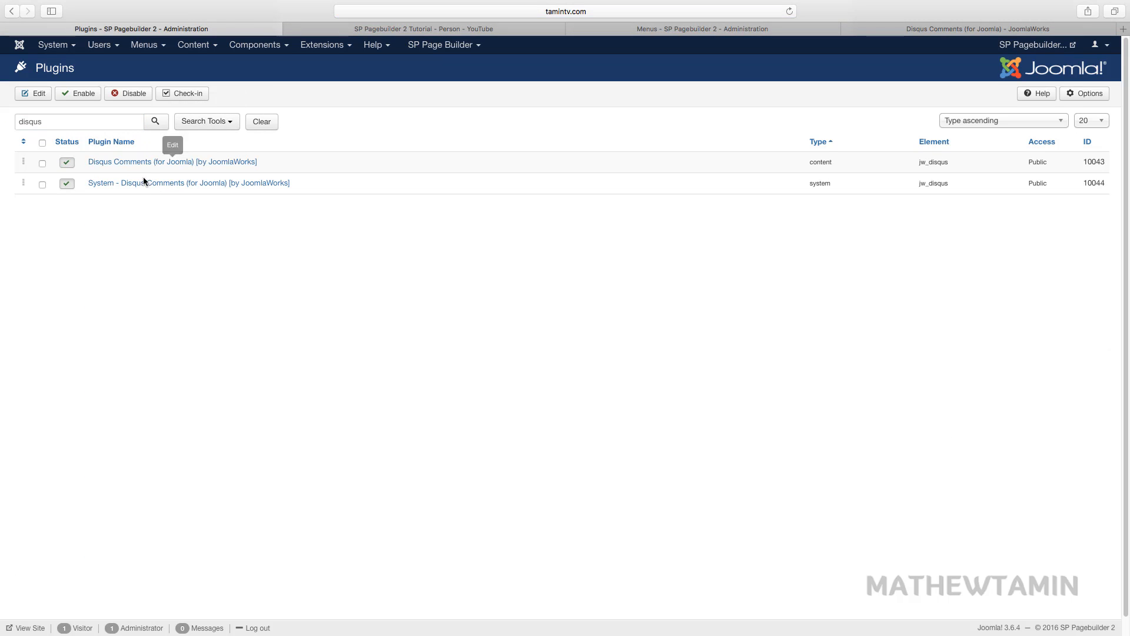
click(147, 164)
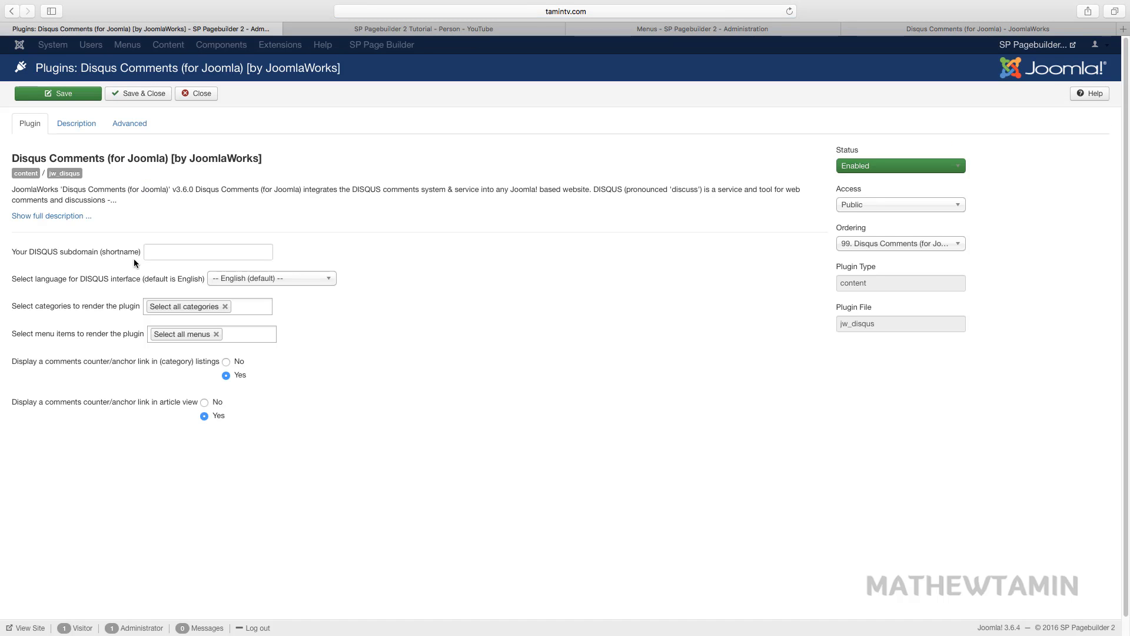
Step: Examine the content plugin's shortname field and the choices available for categories, menu items and interface language
mouse_move(56, 260)
click(269, 307)
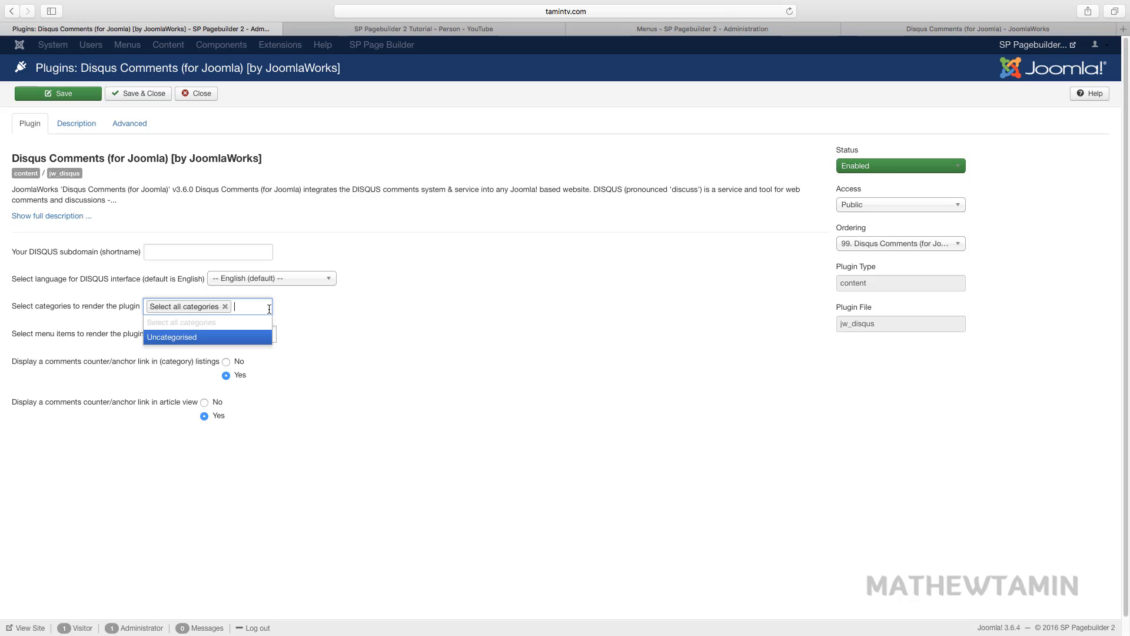
click(322, 325)
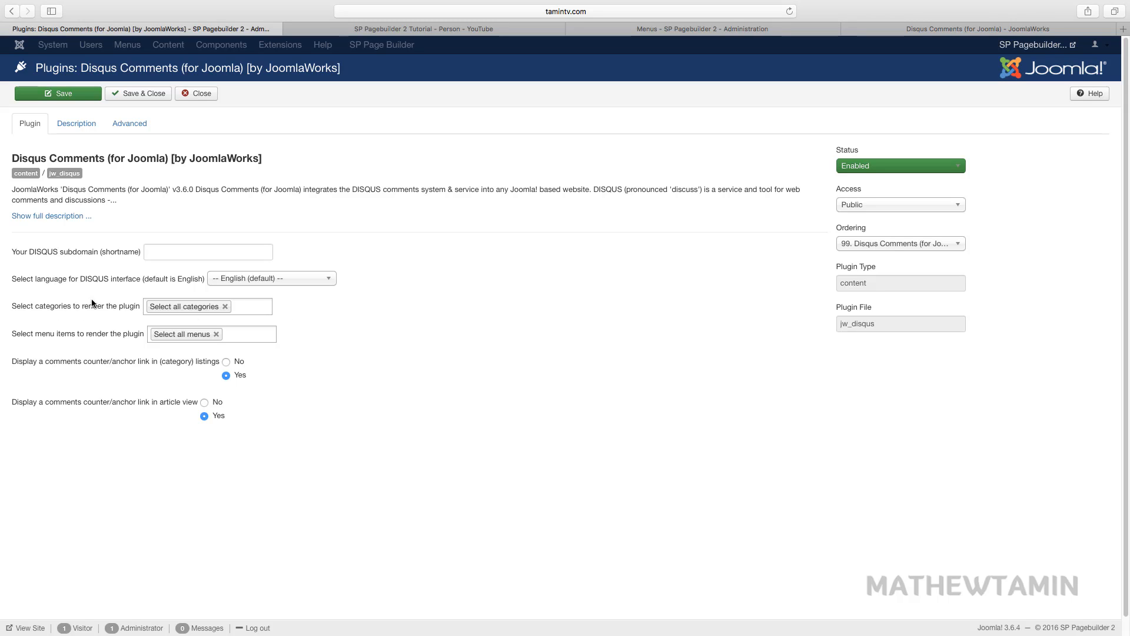
click(270, 307)
click(249, 334)
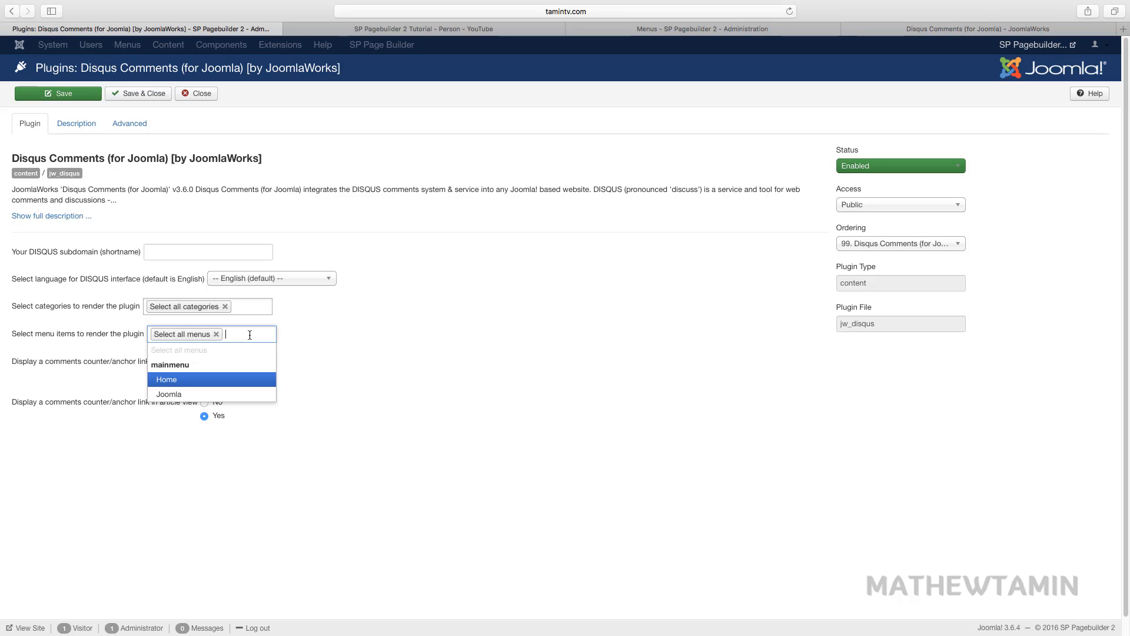
click(367, 351)
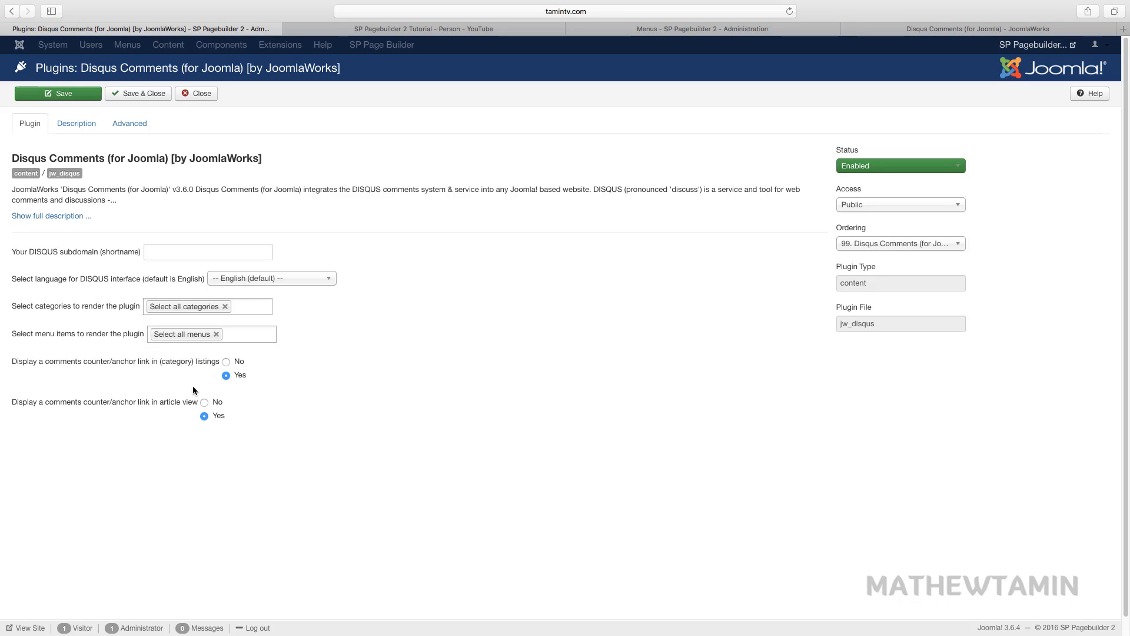
click(264, 282)
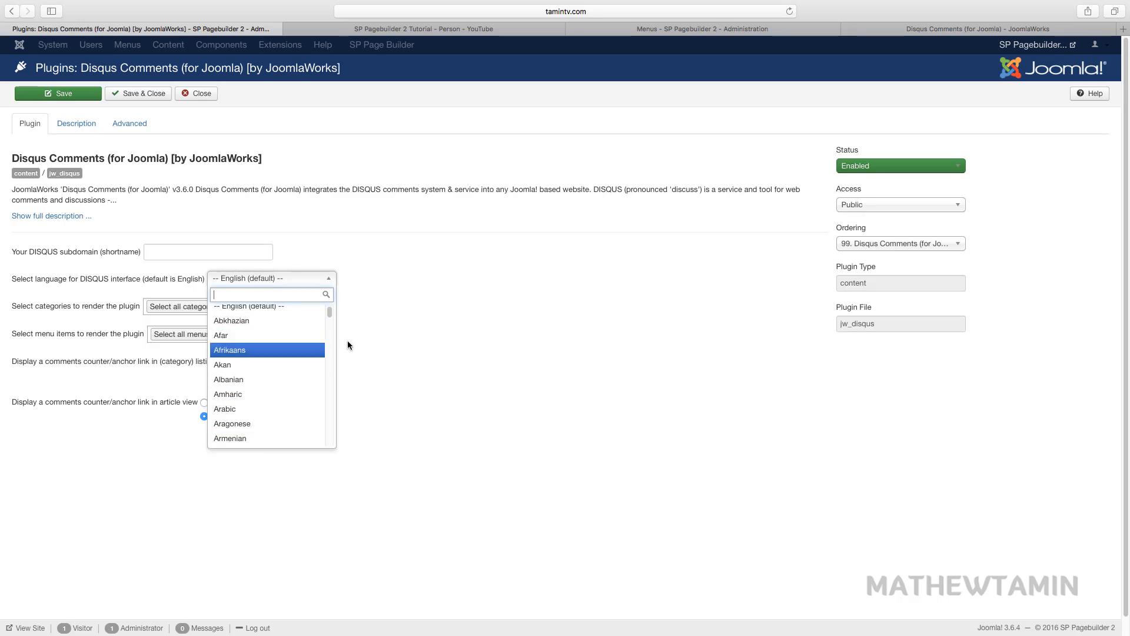
click(448, 306)
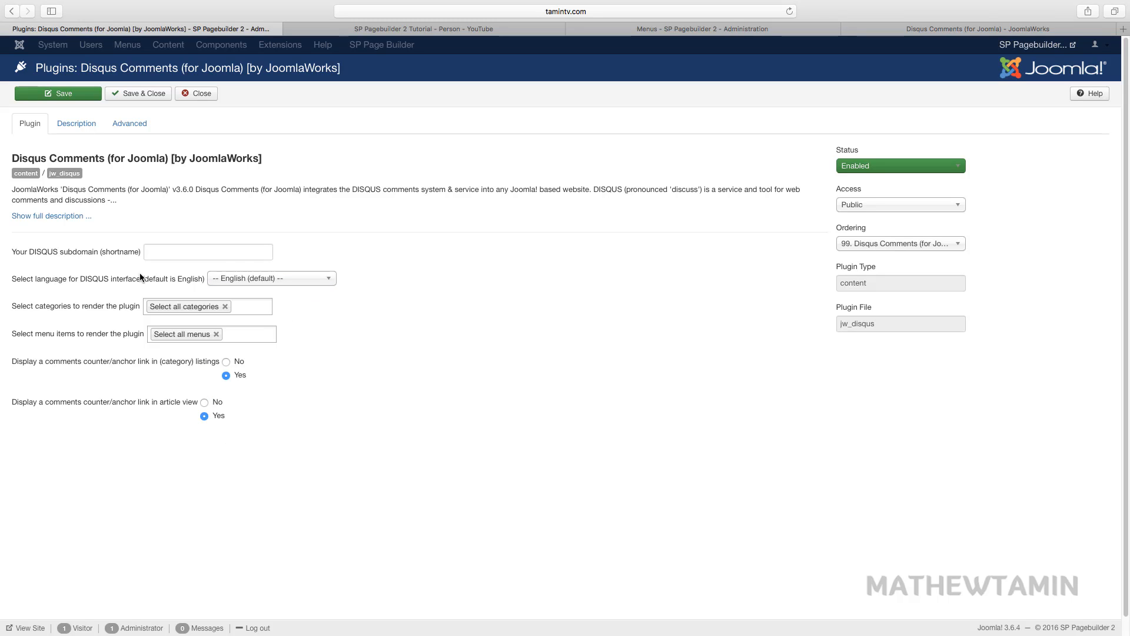
Step: View the content plugin's description and its advanced local-server test setting, and close the plugin without saving
click(73, 124)
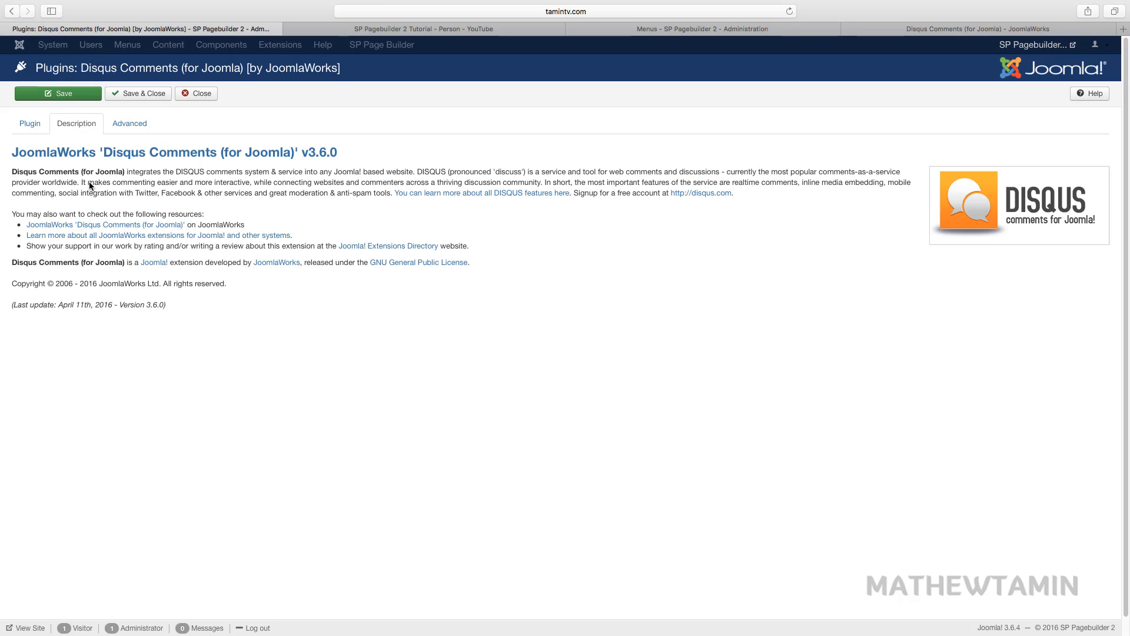
click(126, 124)
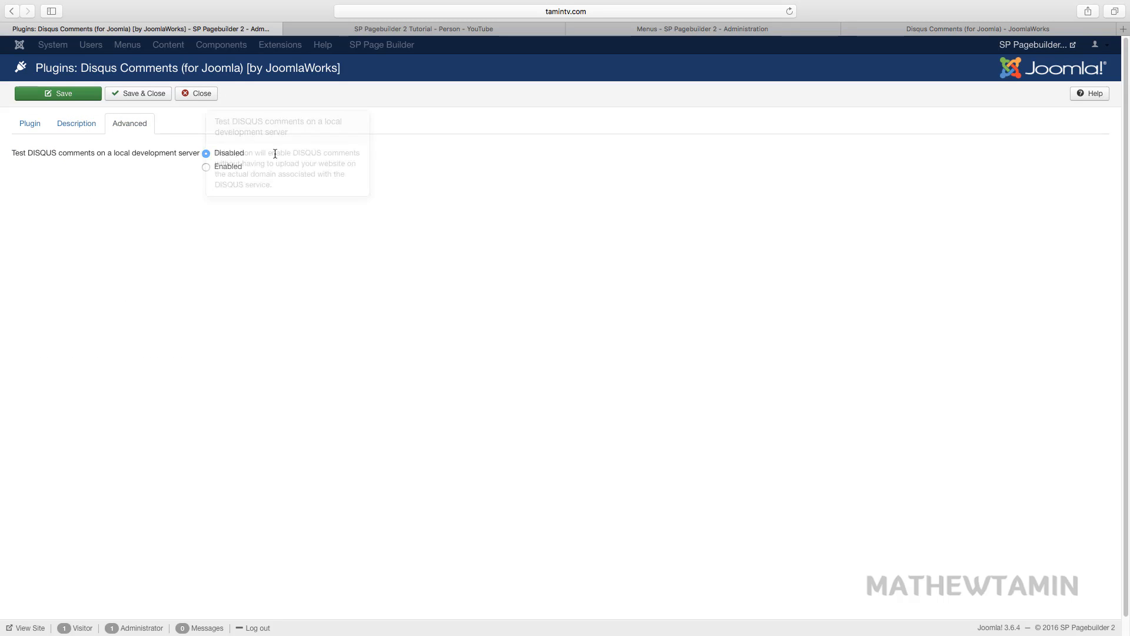
click(203, 99)
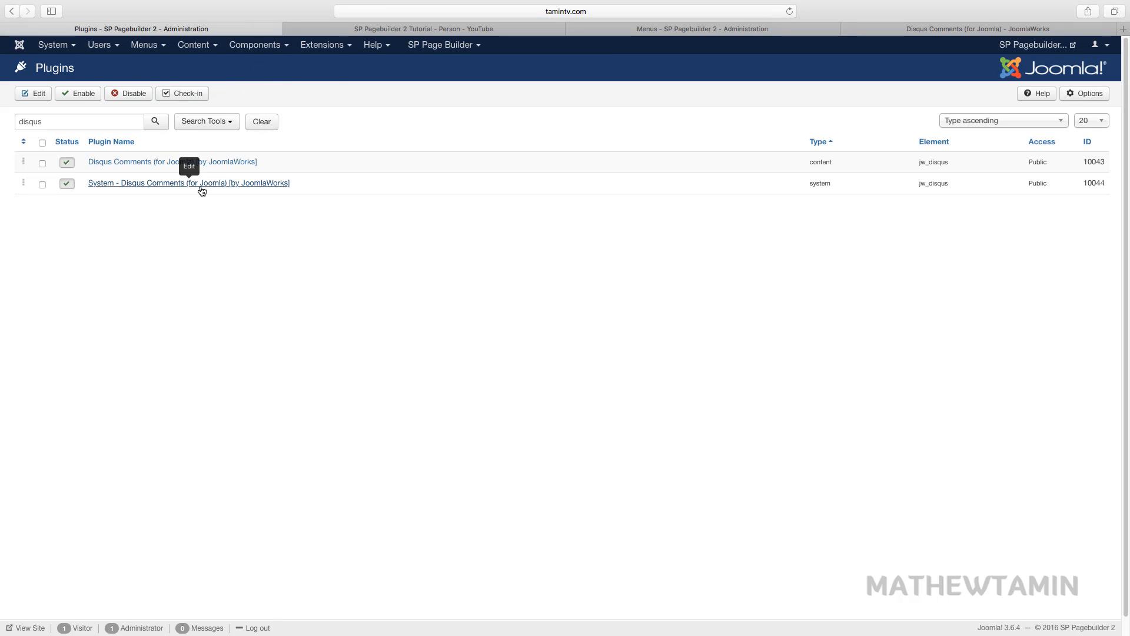
Step: Read the settings page of the System - Disqus Comments (for Joomla) plugin and close it
click(215, 186)
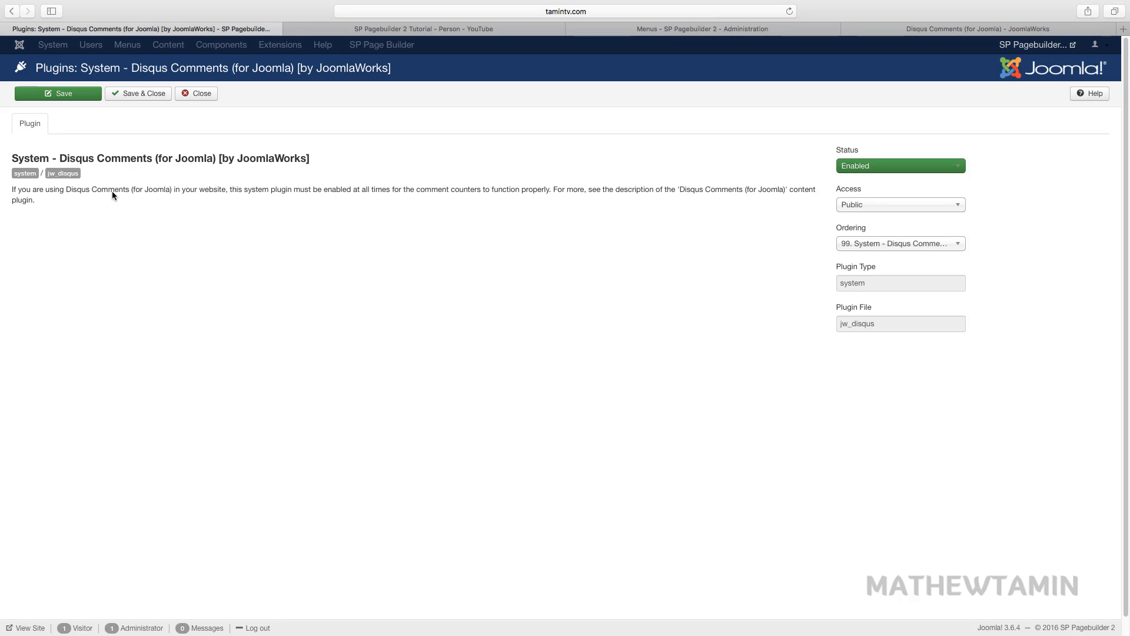
click(196, 94)
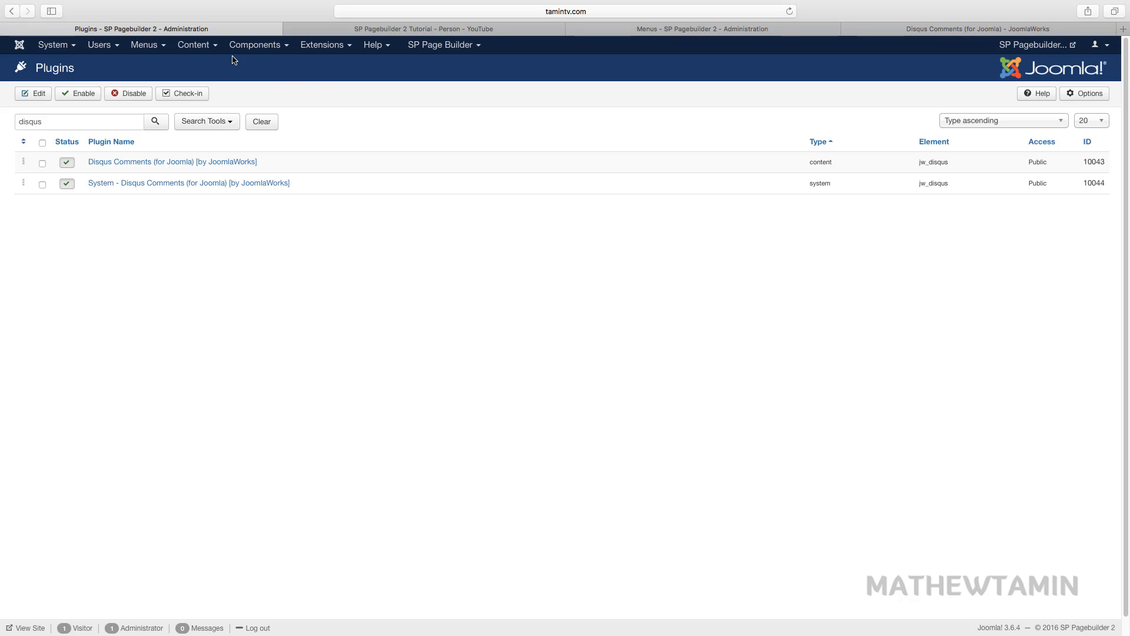
Step: Go to the Joomla articles and start a new article
click(199, 47)
mouse_move(207, 65)
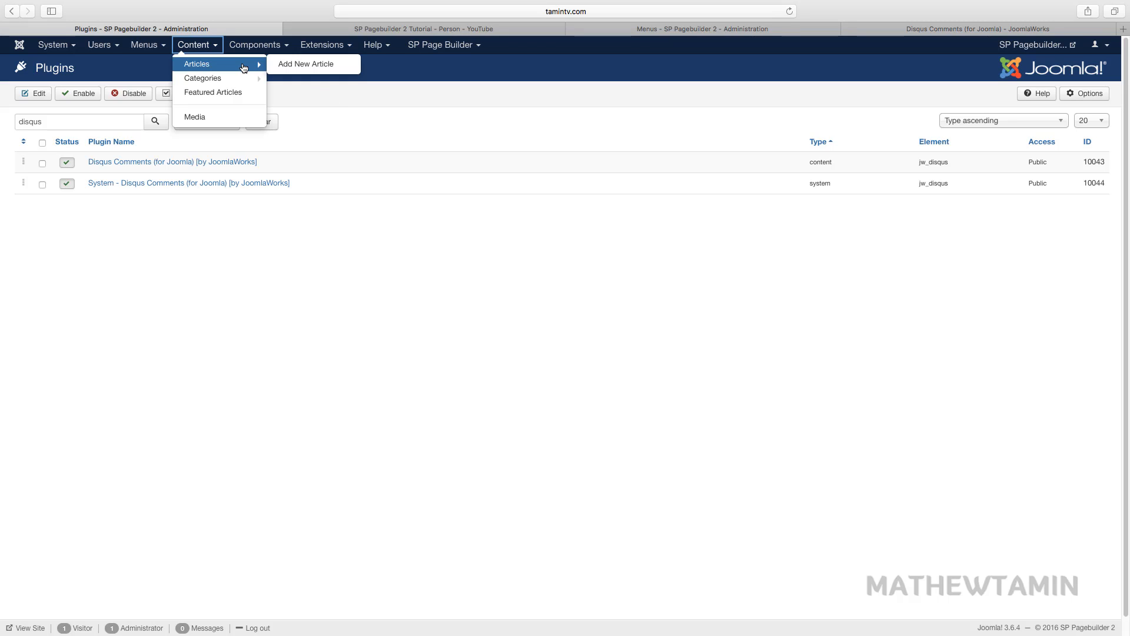
click(242, 65)
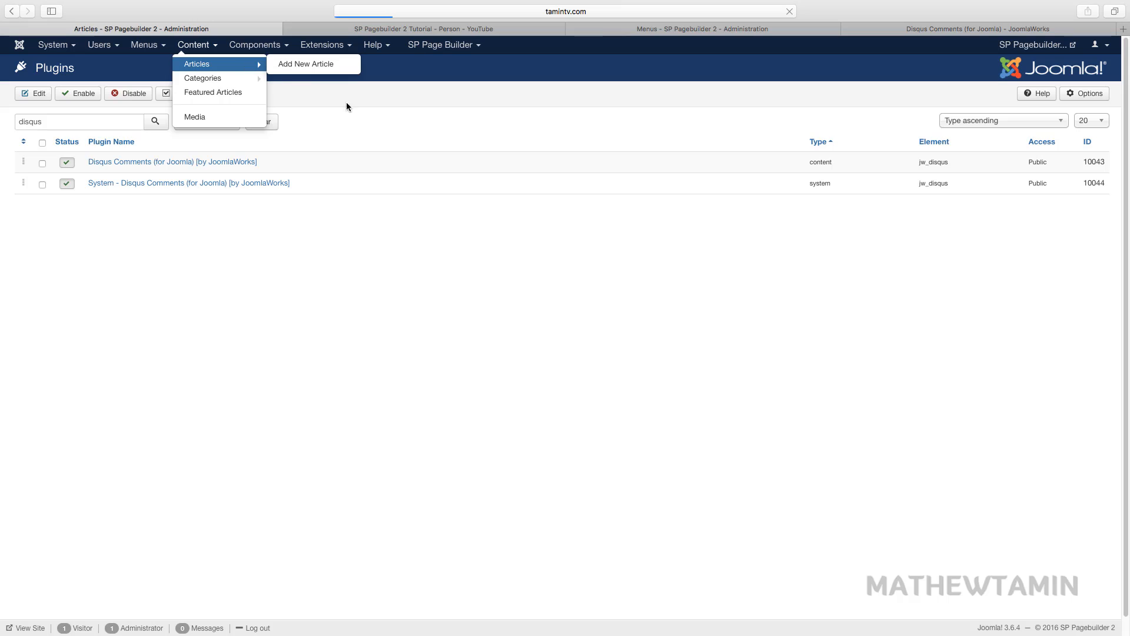
click(195, 45)
mouse_move(257, 66)
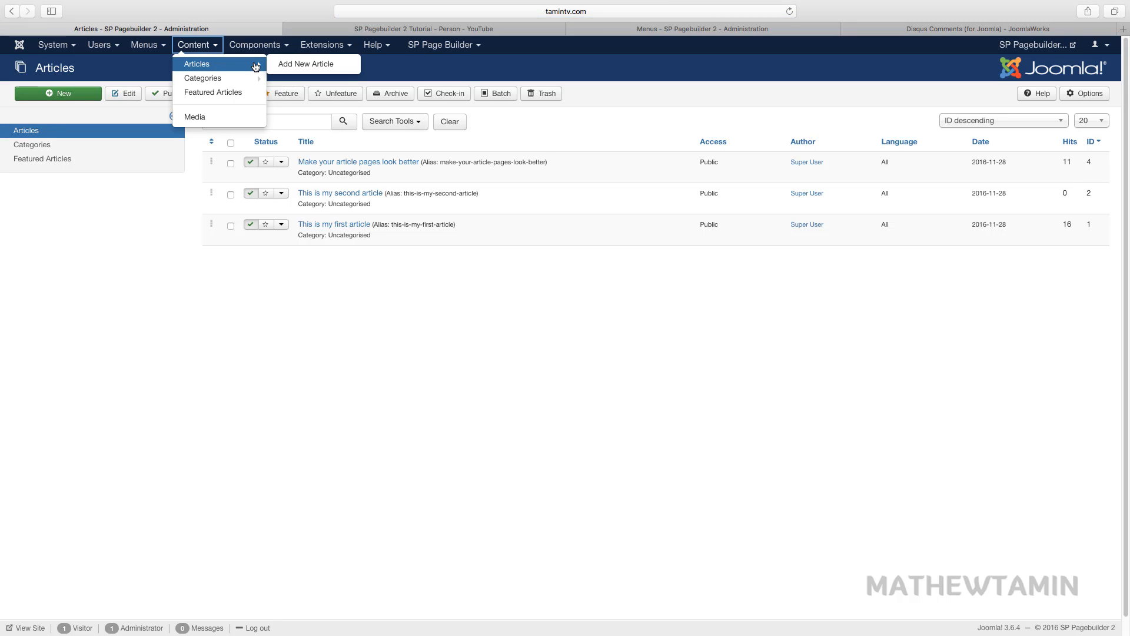
click(295, 65)
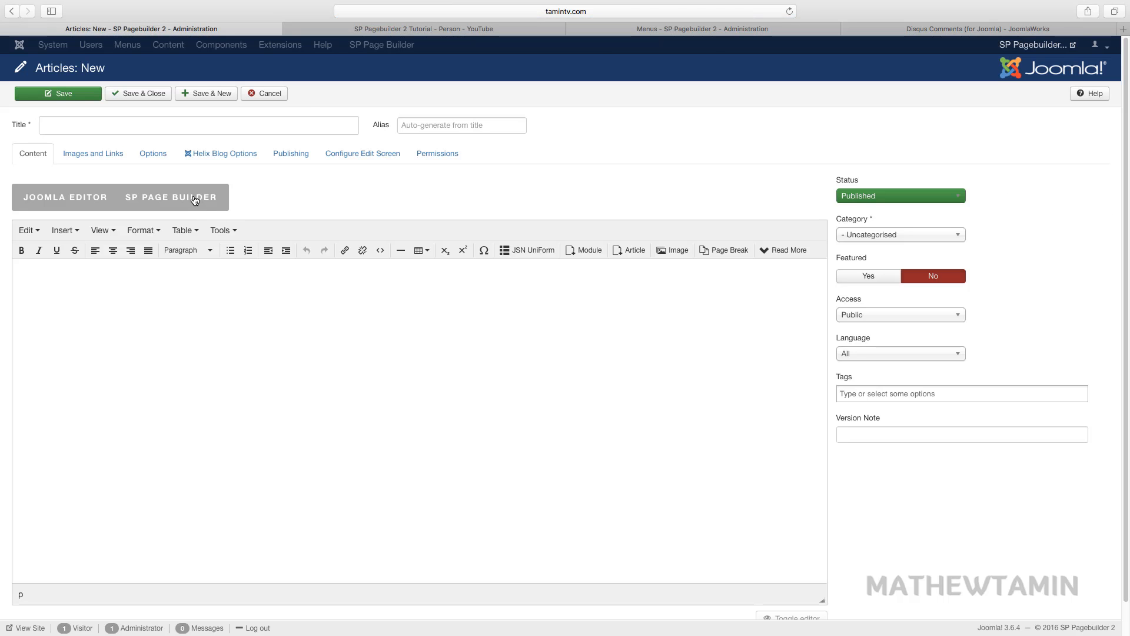
Step: Switch the new article to the SP Page Builder editor and title it "Video Content"
click(196, 200)
click(192, 123)
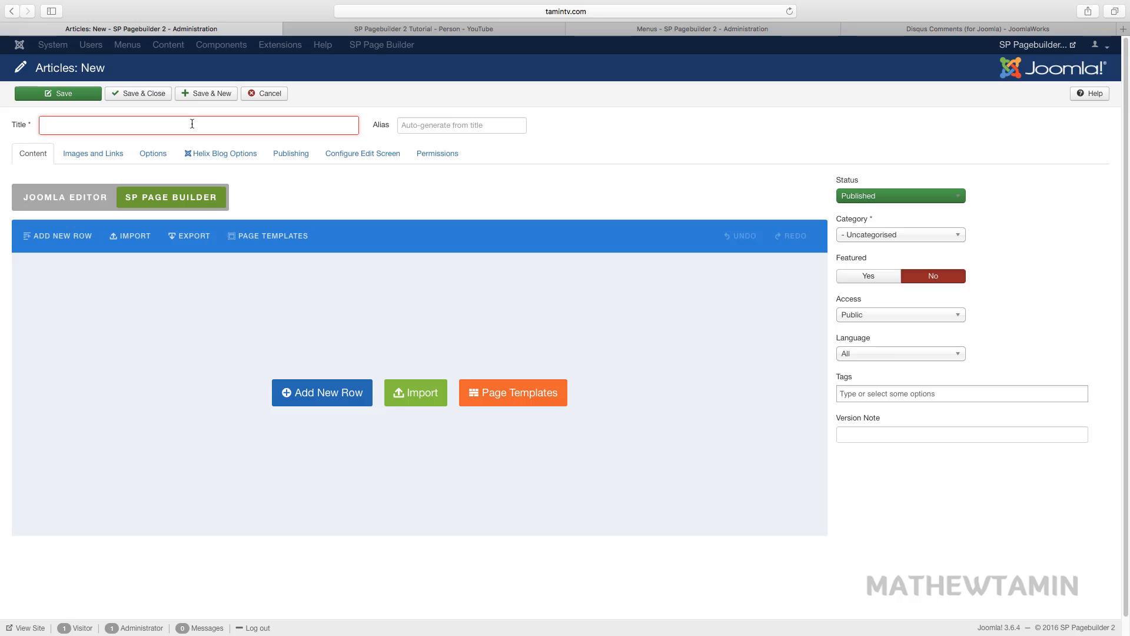
text(Vid)
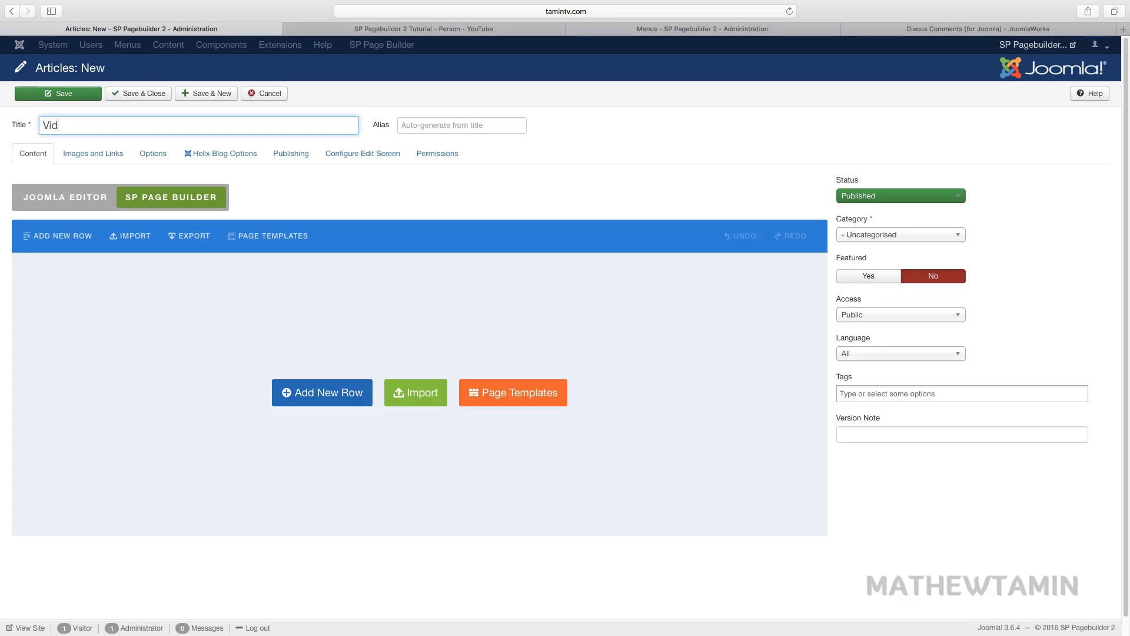
text(eo Content)
Step: Add a new row to the article and choose the Video addon for its column
click(322, 389)
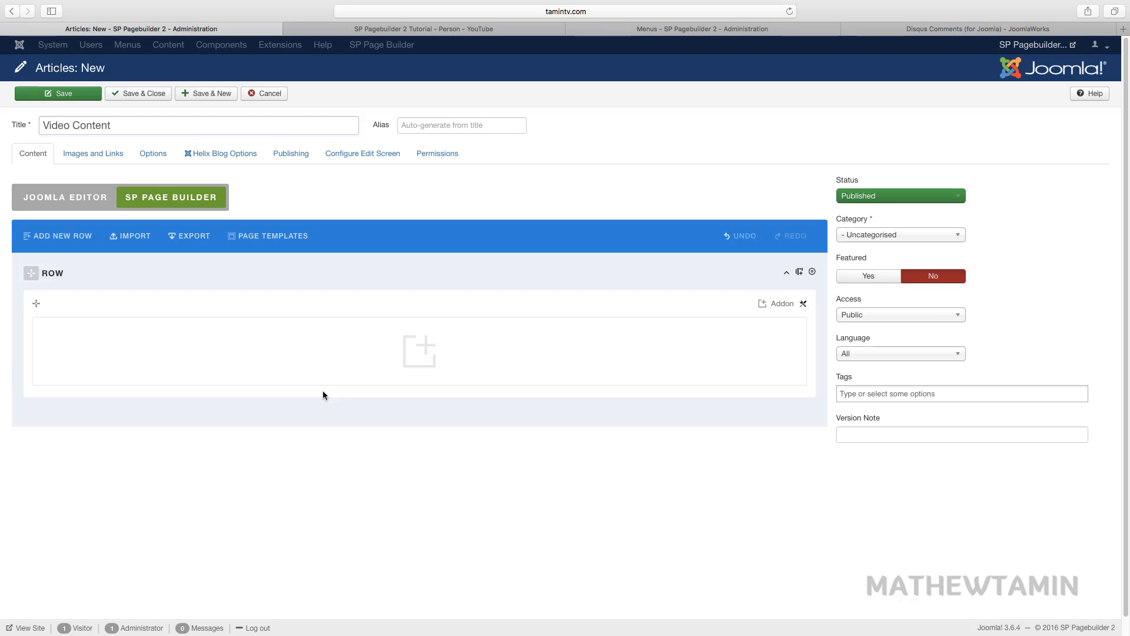
click(434, 356)
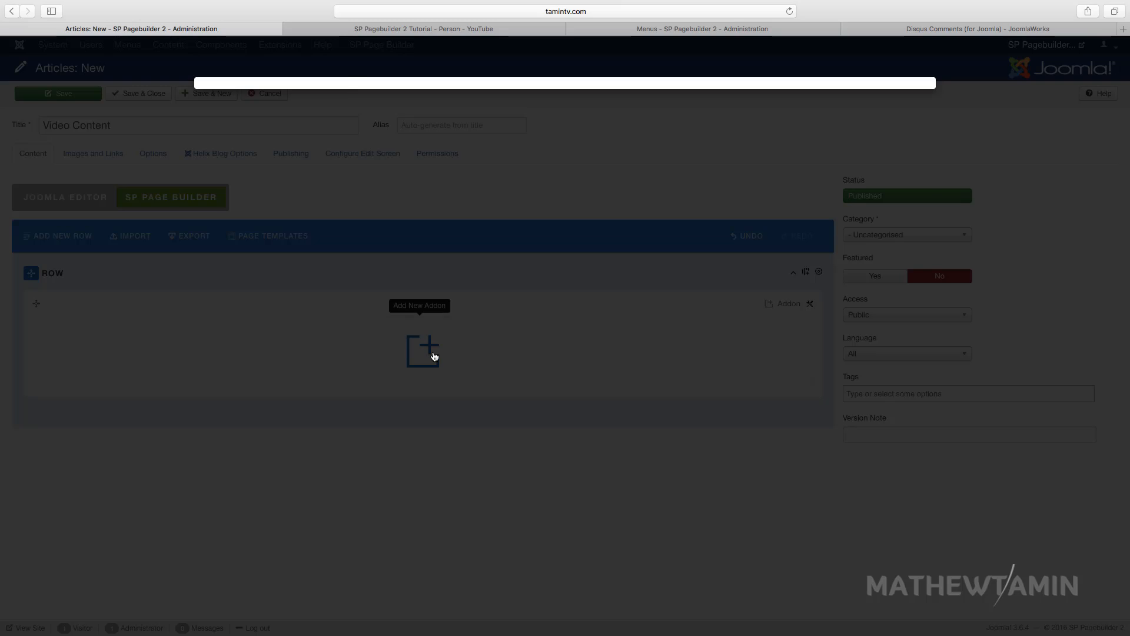
scroll(465, 374, down, 5)
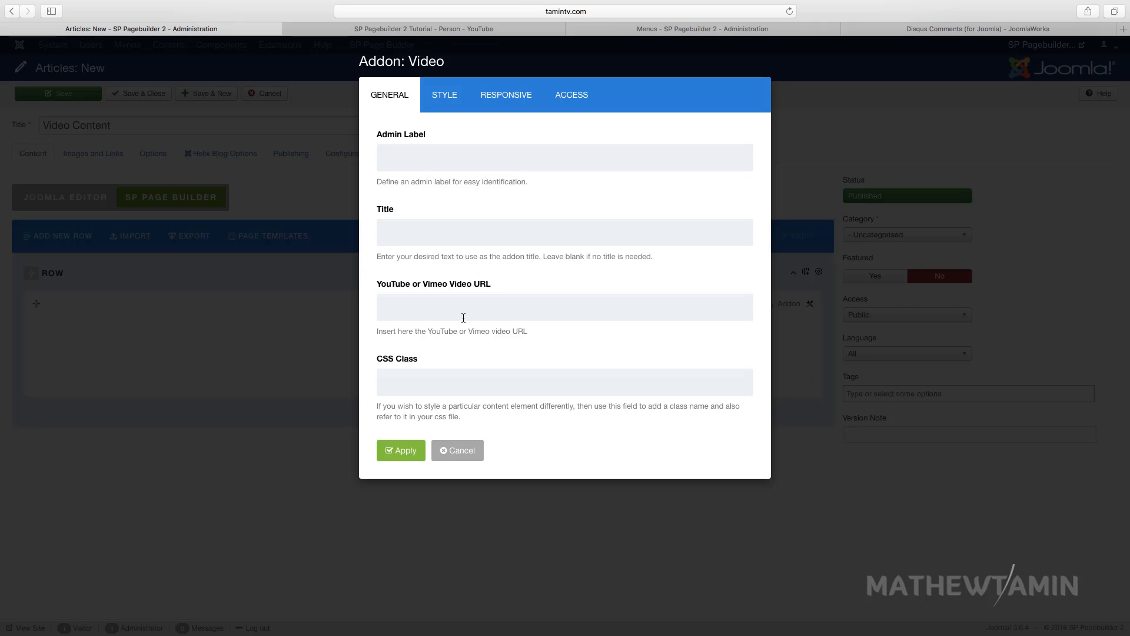
click(487, 307)
text(https://www.youtube.com/watch?v=CLv53Rc7FFI)
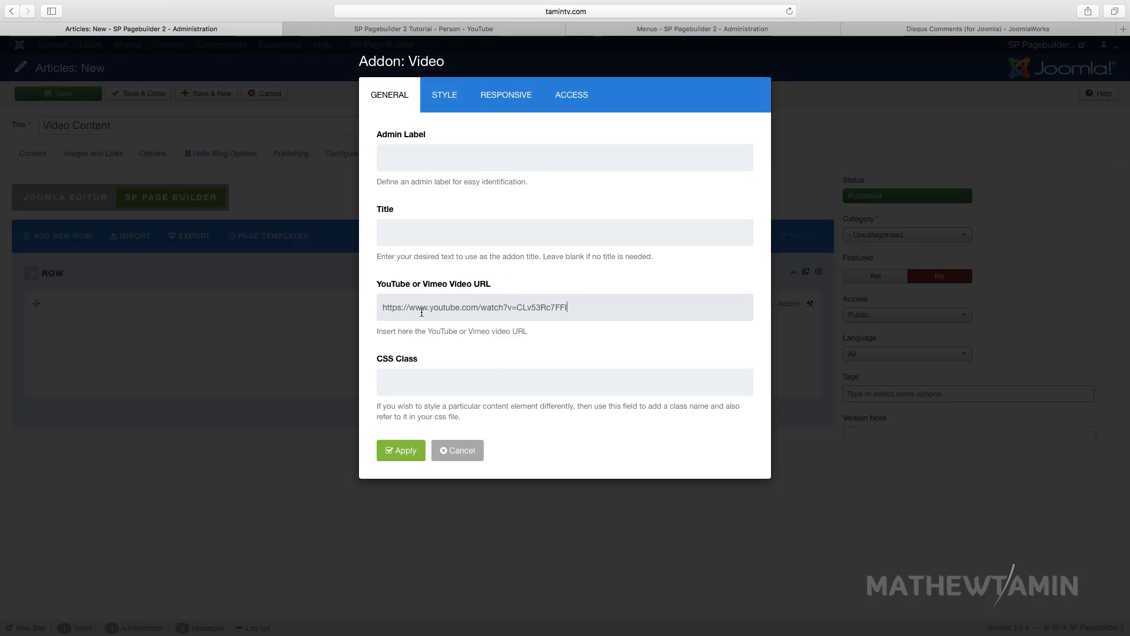
click(422, 233)
text(Th)
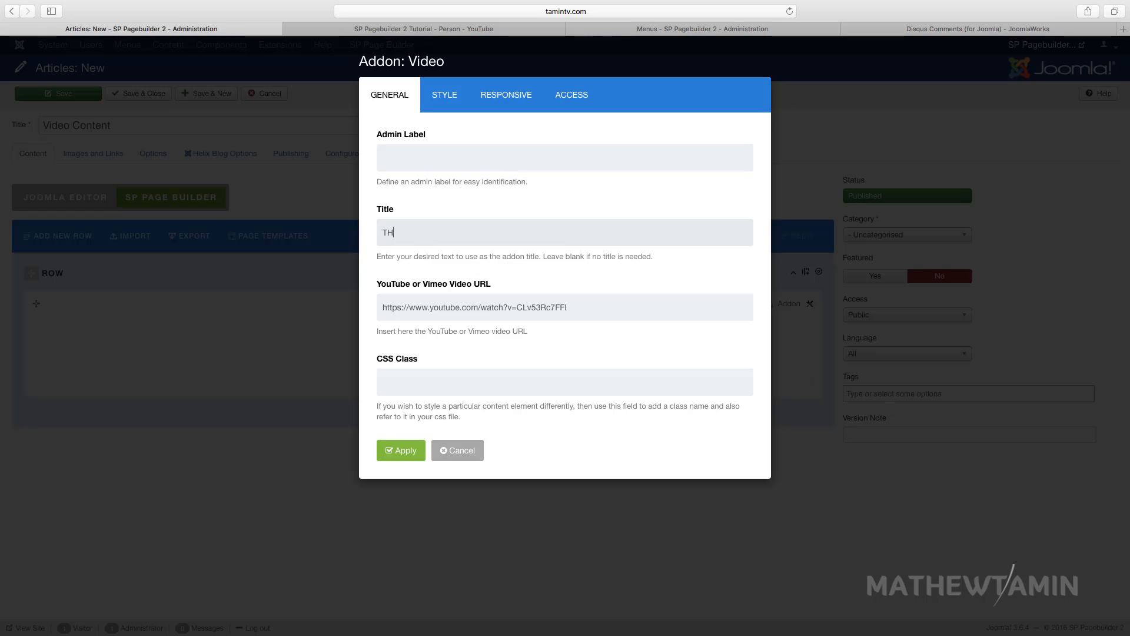
text(is Is Where You put Your Title)
click(406, 454)
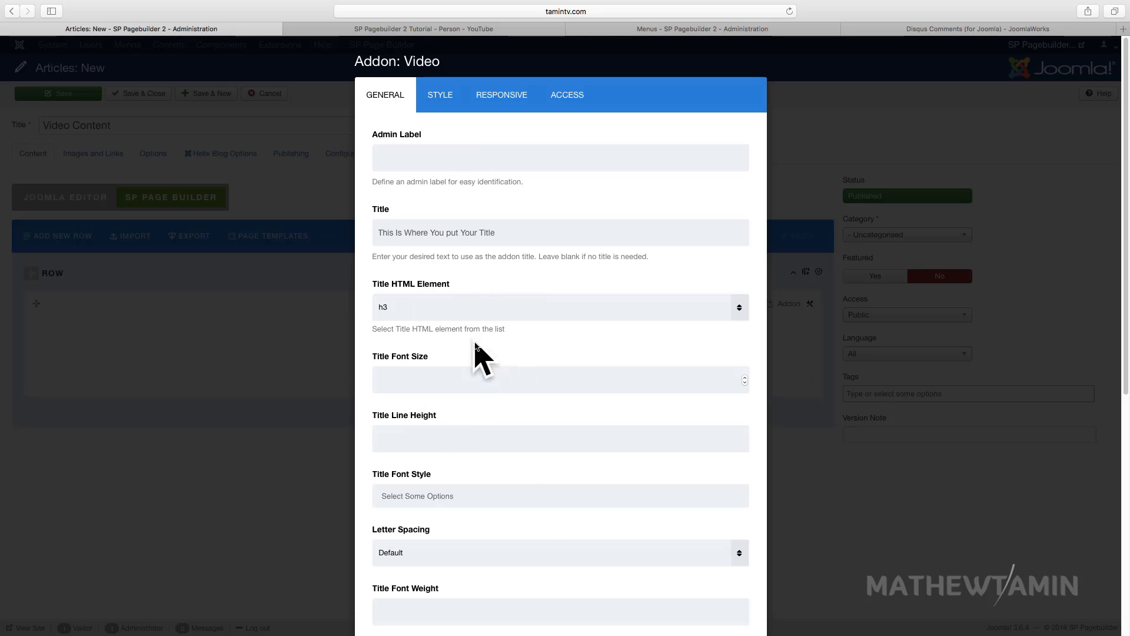
Step: Apply the Video addon's settings with the default title styling, and save and close the article
scroll(476, 346, down, 2)
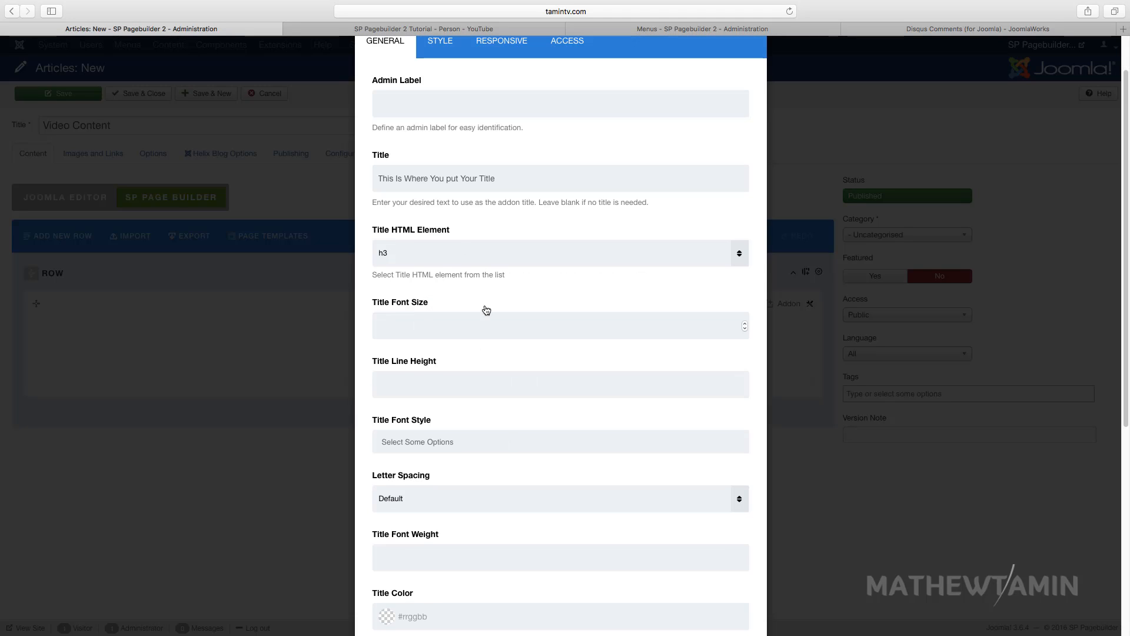
click(415, 318)
scroll(430, 388, down, 8)
scroll(436, 412, down, 5)
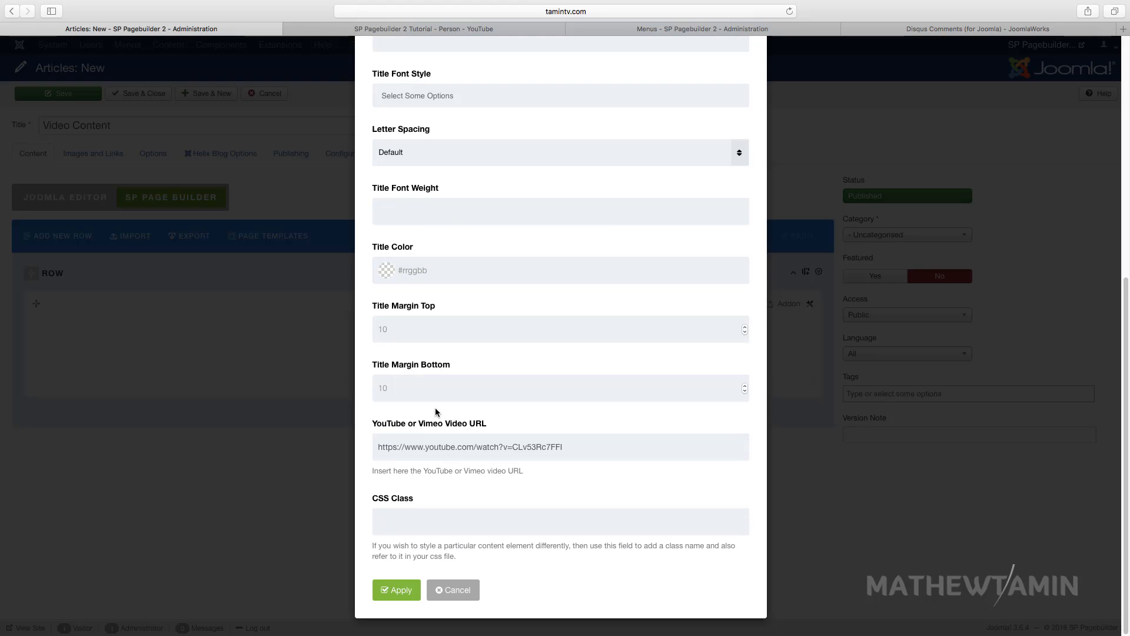
click(397, 590)
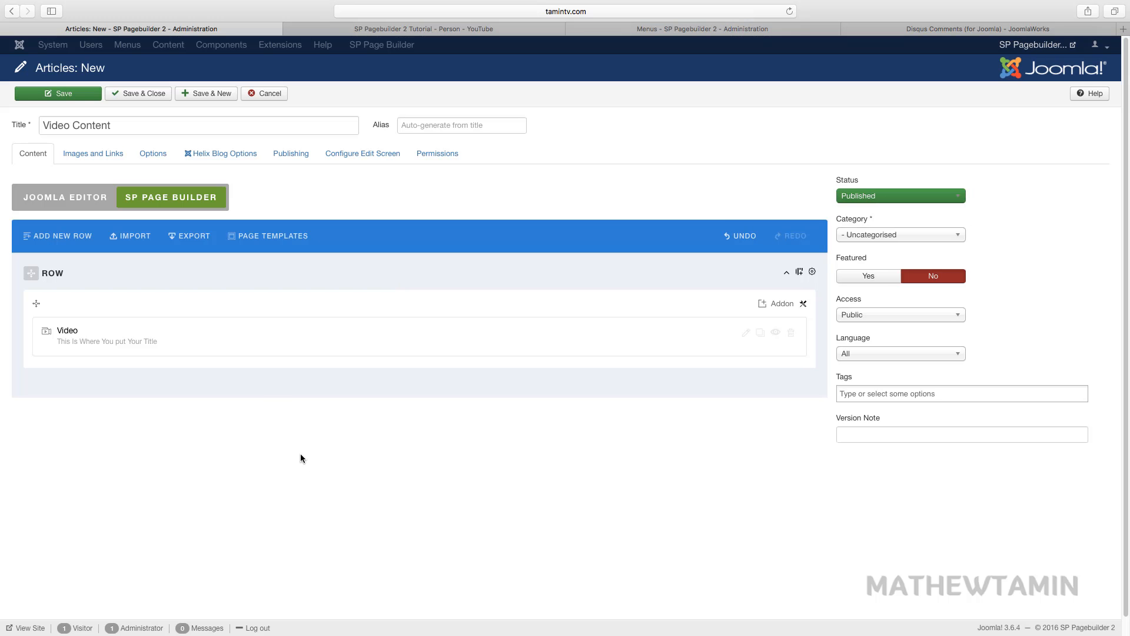
click(140, 95)
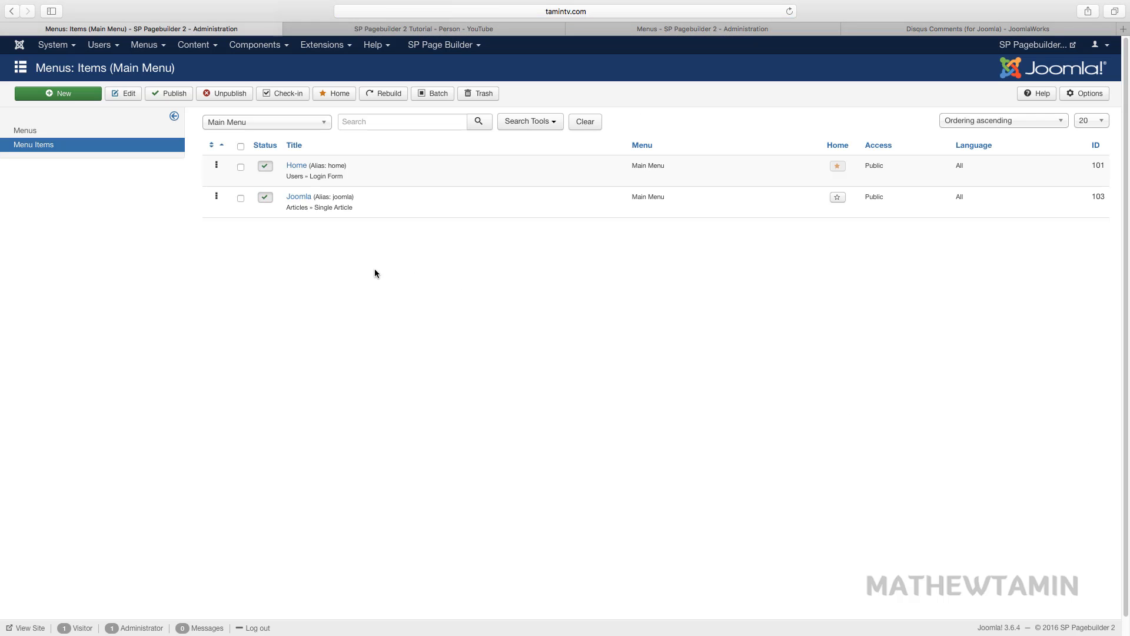
Step: Create a new item in the Main Menu and title it "Video Content"
click(88, 94)
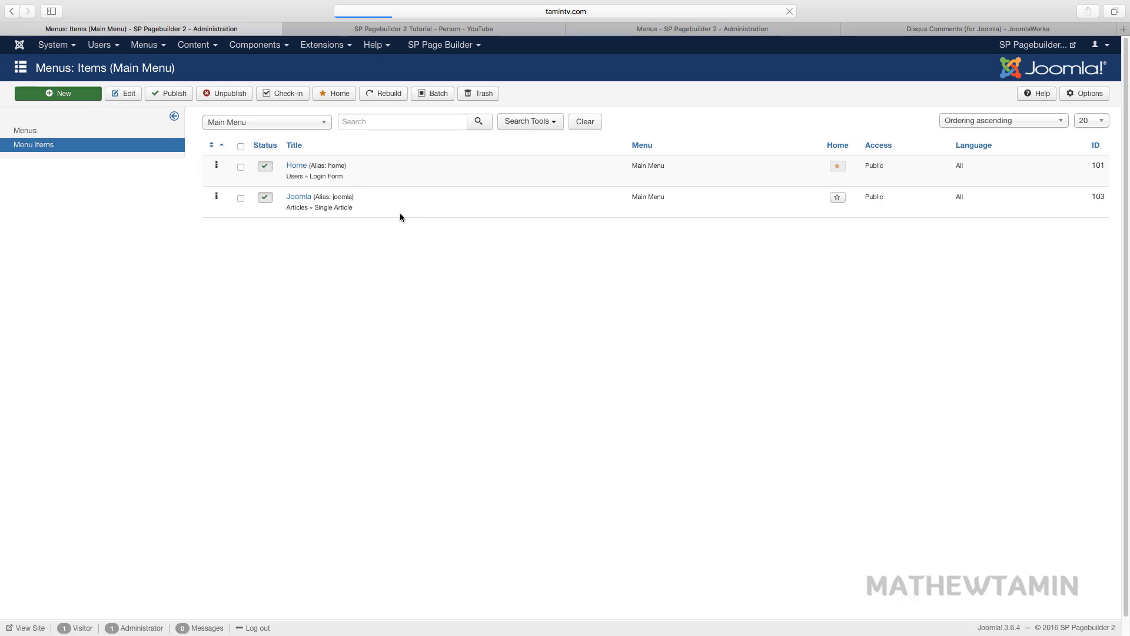
click(298, 129)
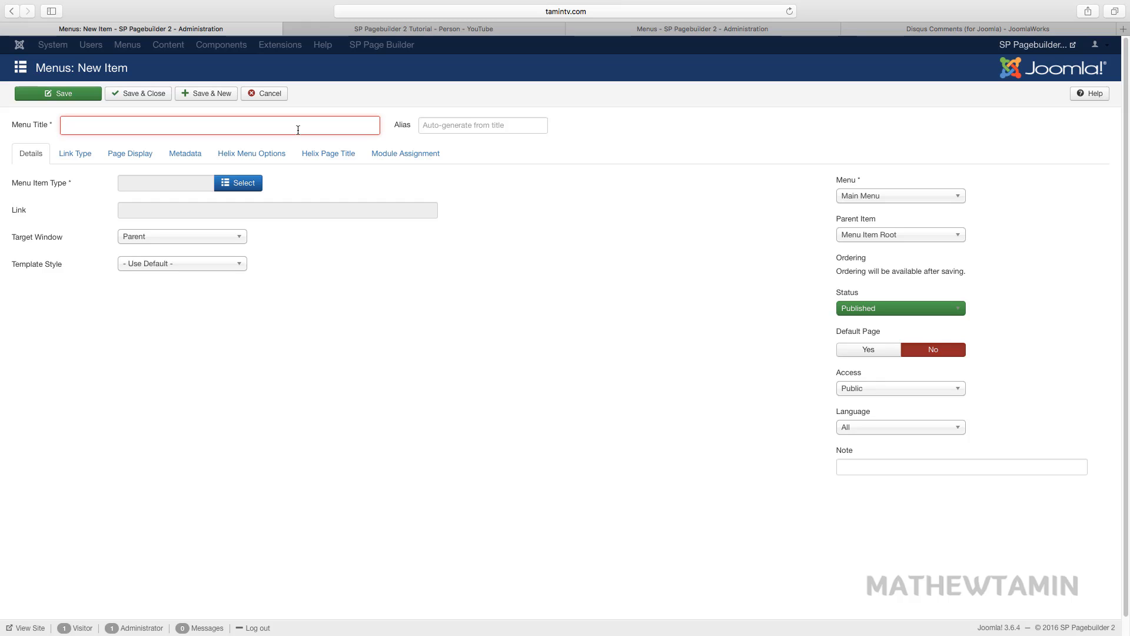
text(VIDEO)
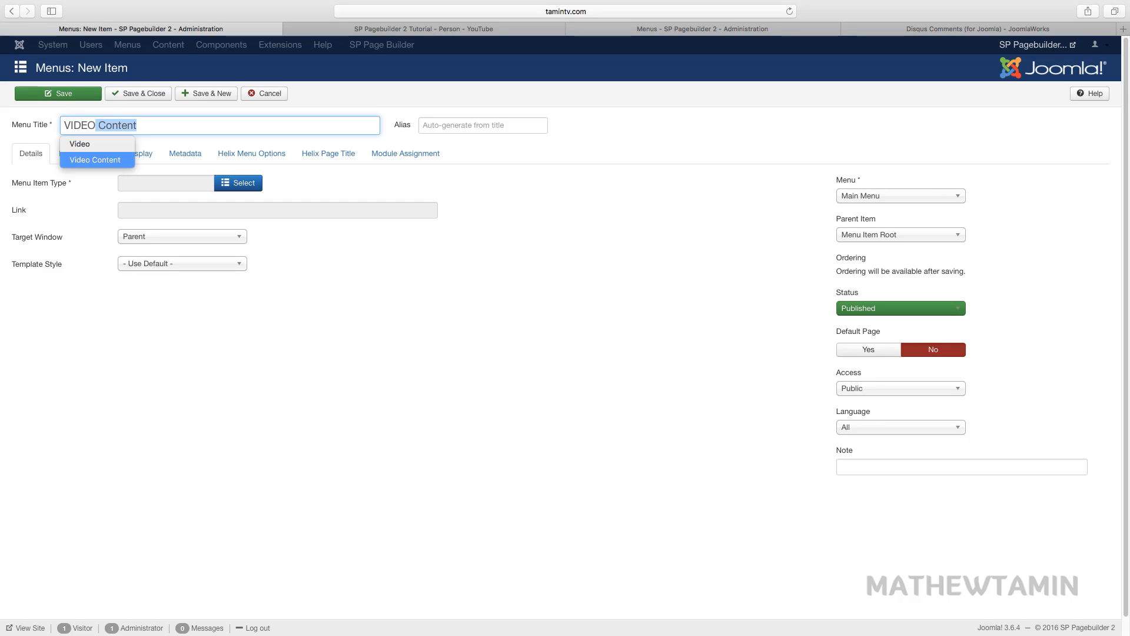
key(BackSpace)
key(BackSpace)
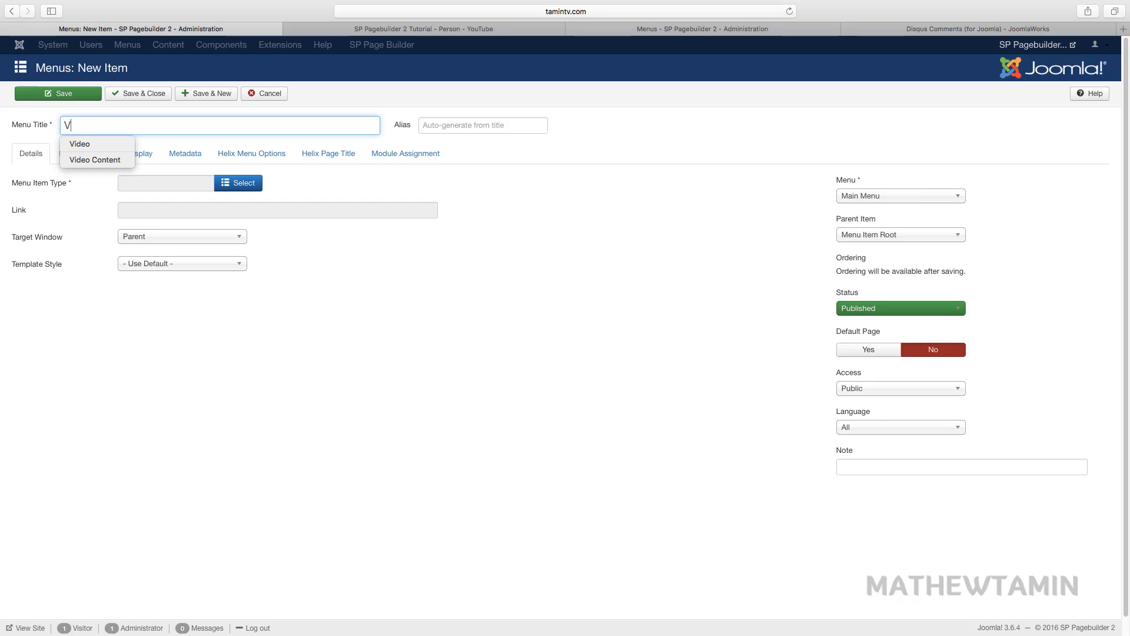
text(ideo Content)
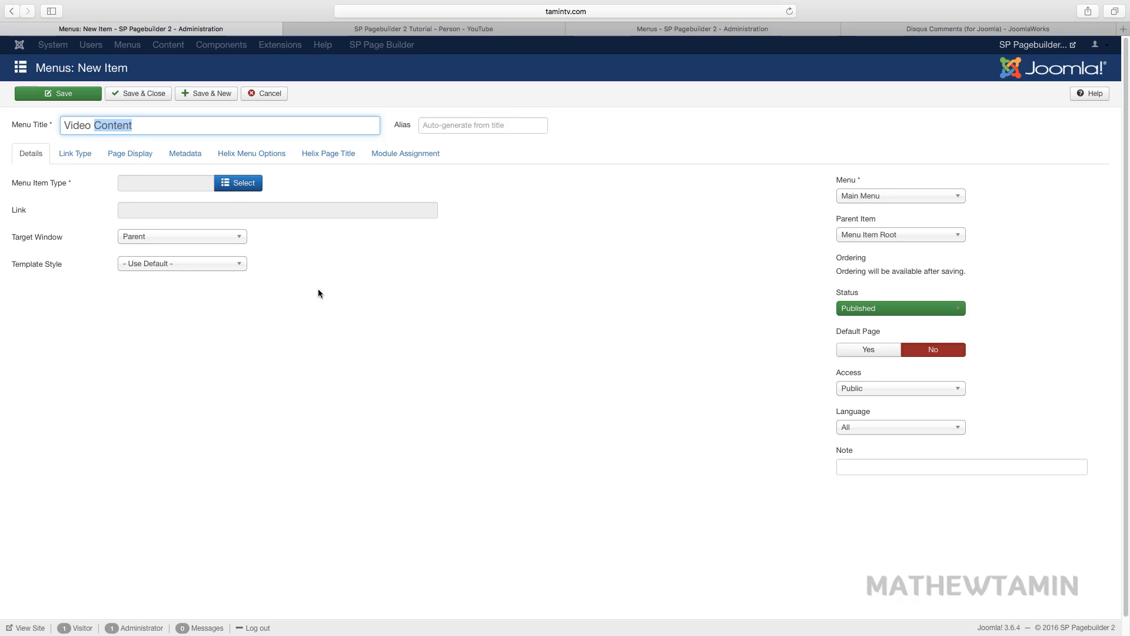
Step: Set the menu item's type to Single Article, link it to the Video Content article, and save and close it
click(233, 195)
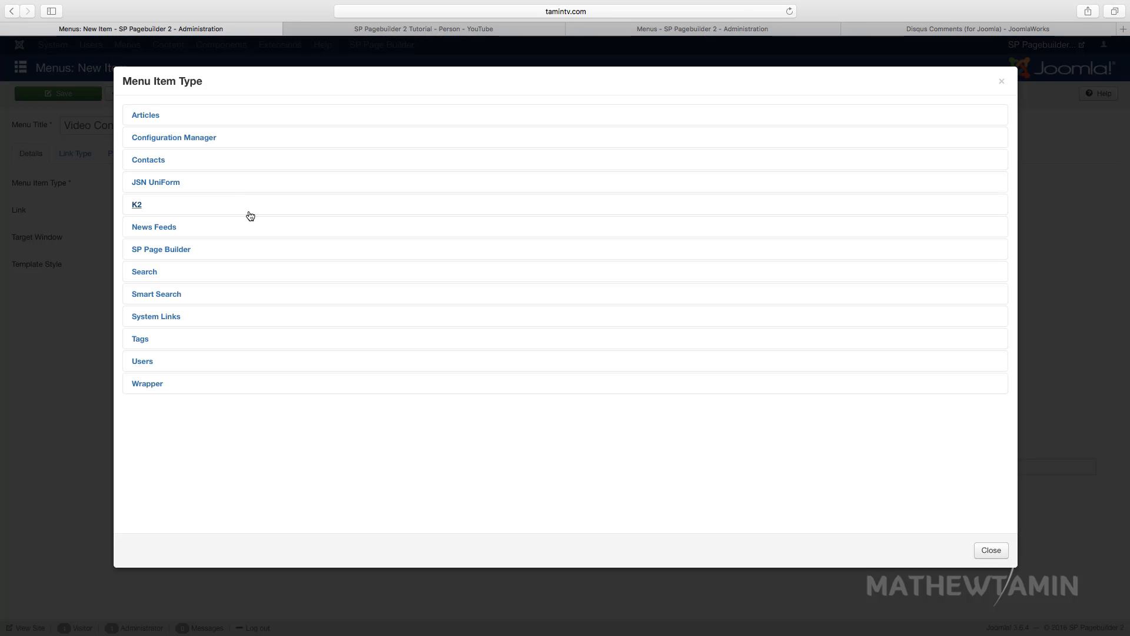
click(145, 118)
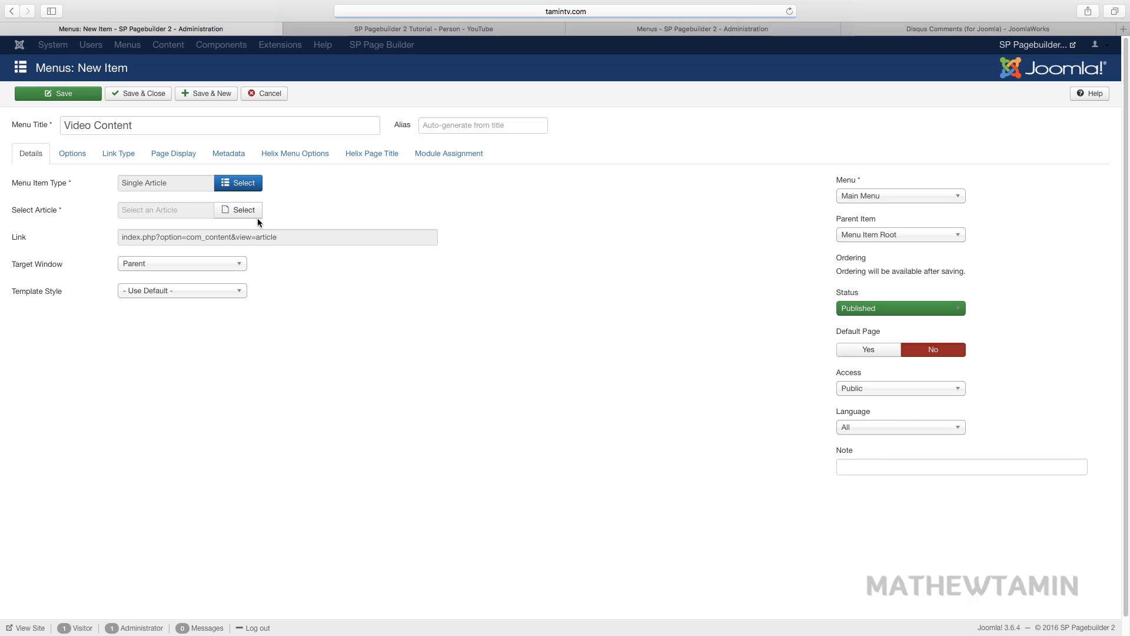
click(239, 212)
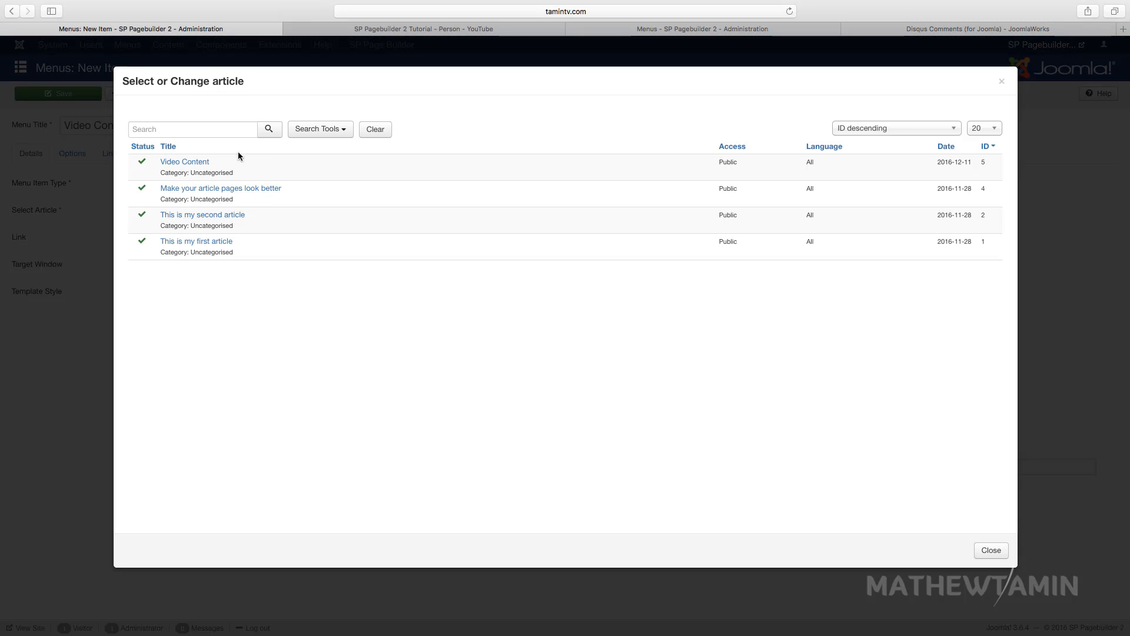
click(186, 163)
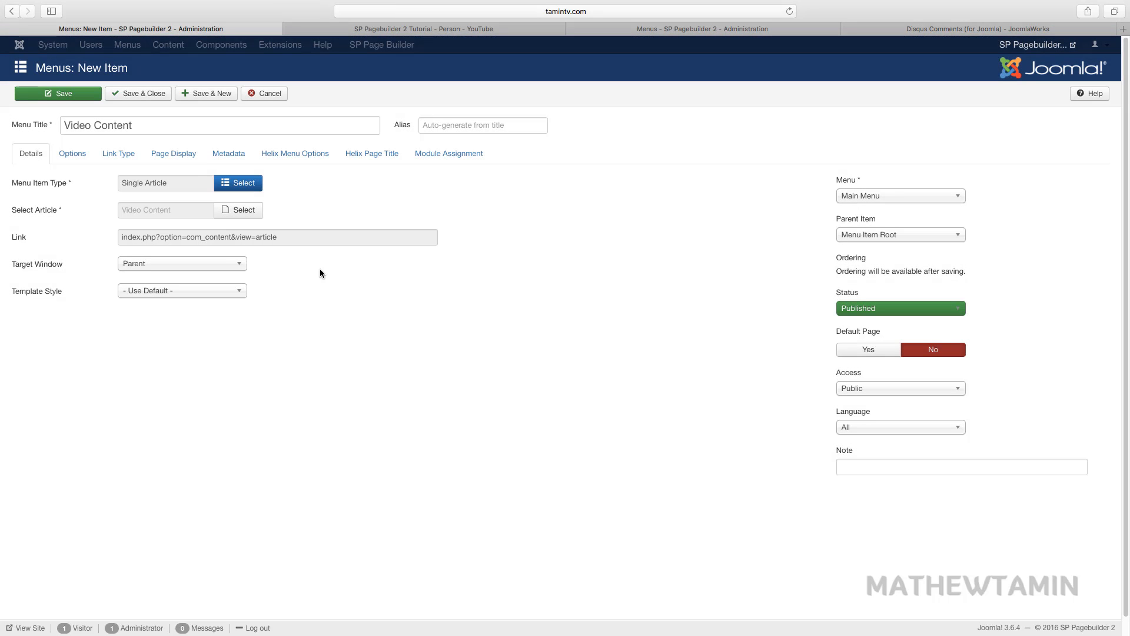
click(135, 97)
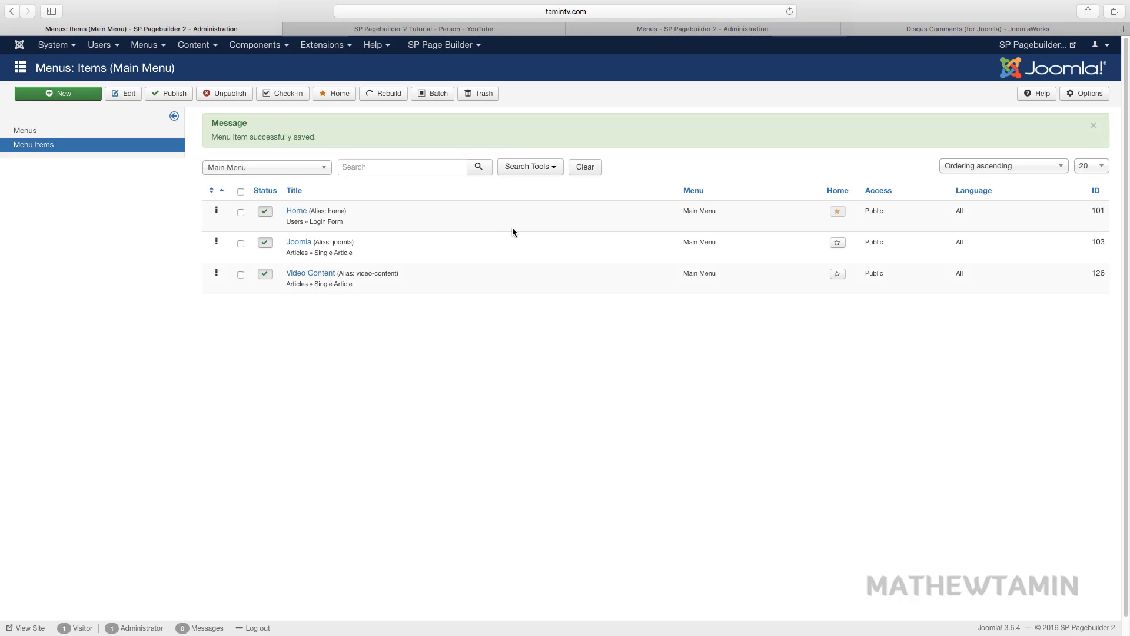
Step: Open the Video Content page on the site's front end and examine its headings, embedded video and Disqus comments section
click(1035, 46)
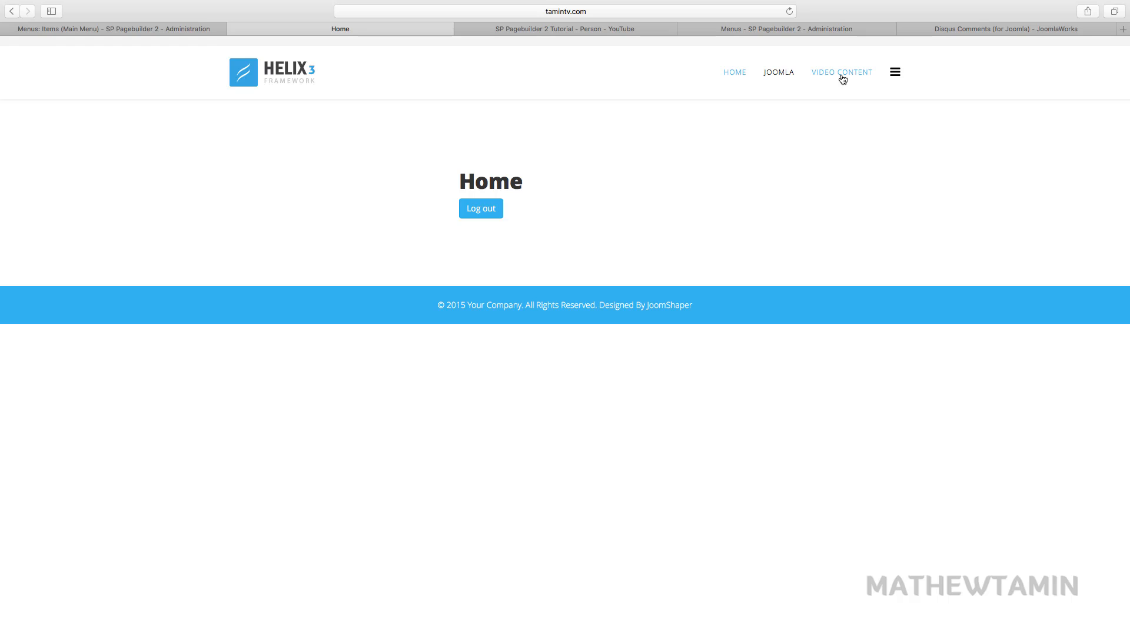
click(843, 72)
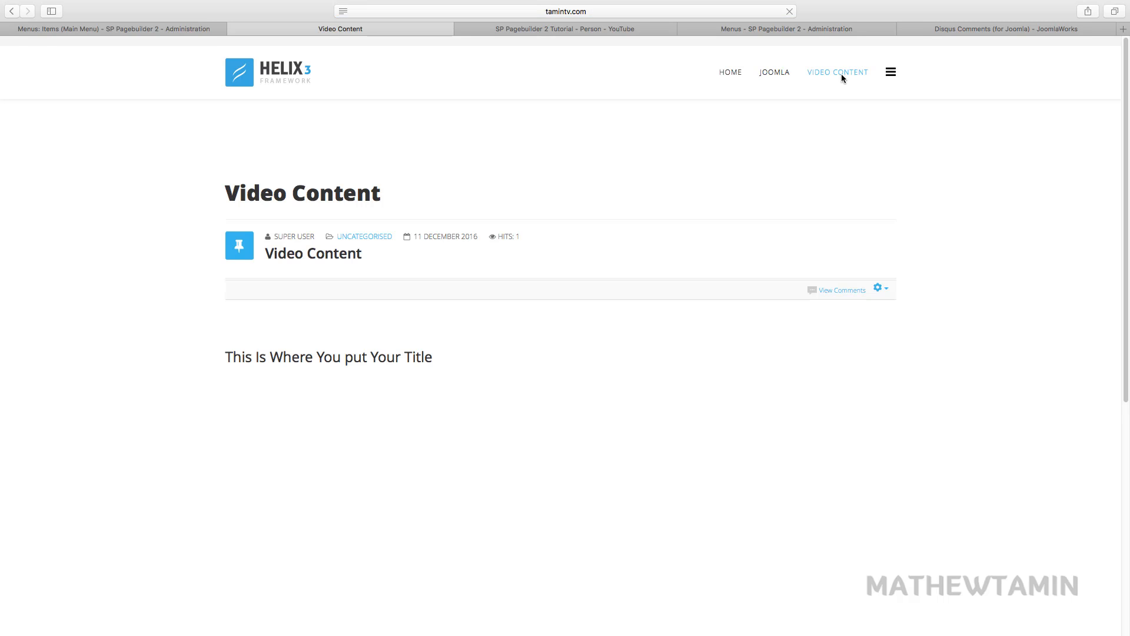
scroll(919, 195, down, 5)
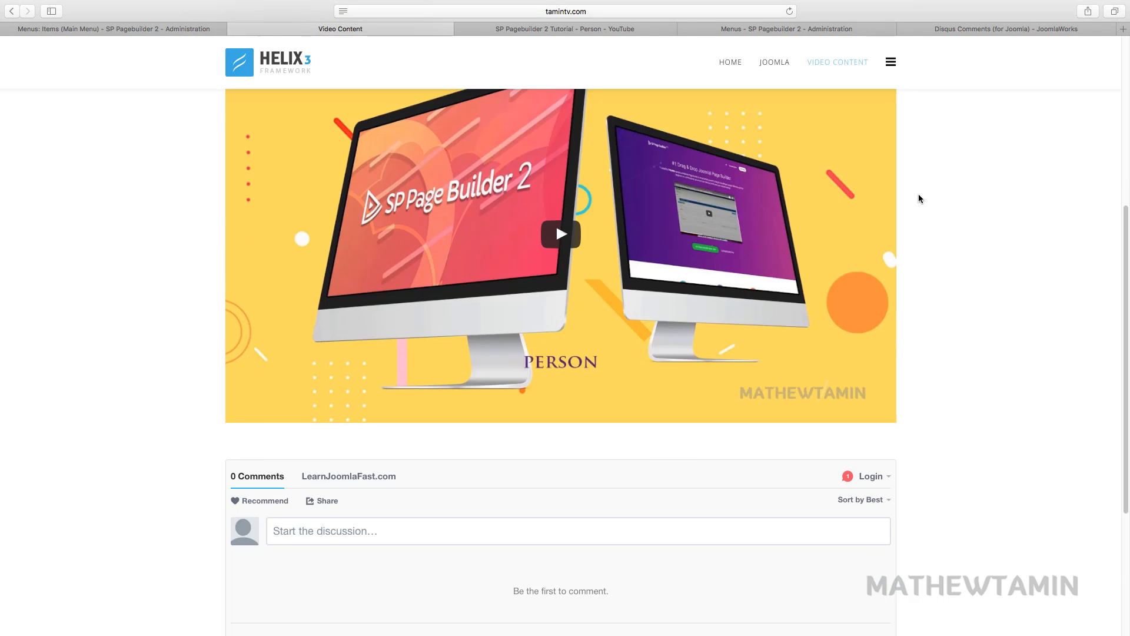
scroll(920, 198, up, 3)
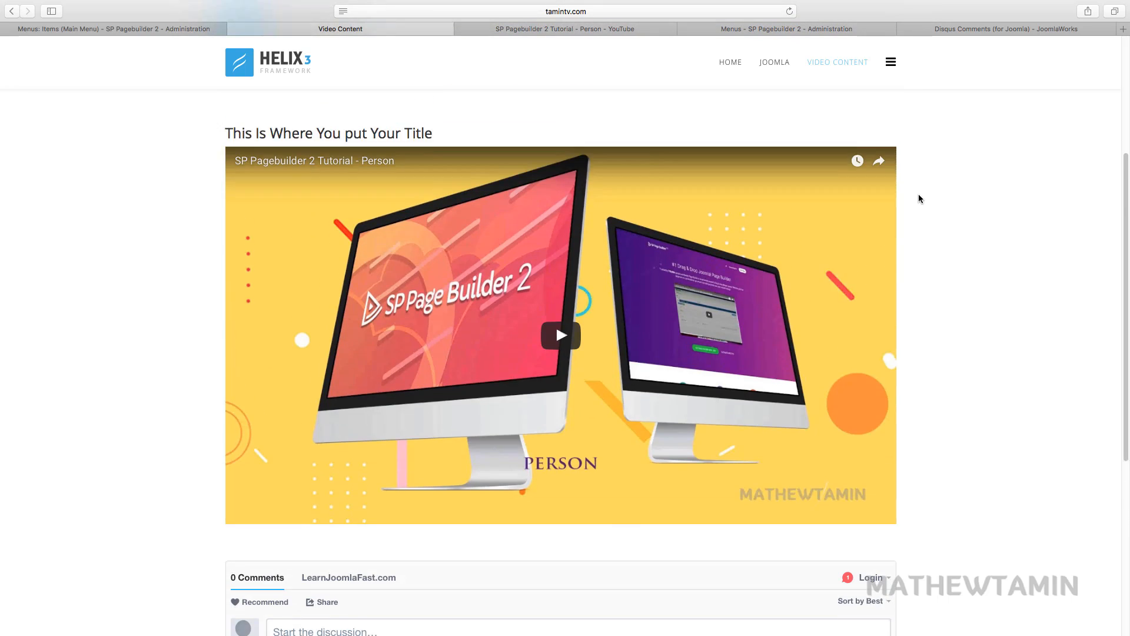
scroll(920, 199, up, 4)
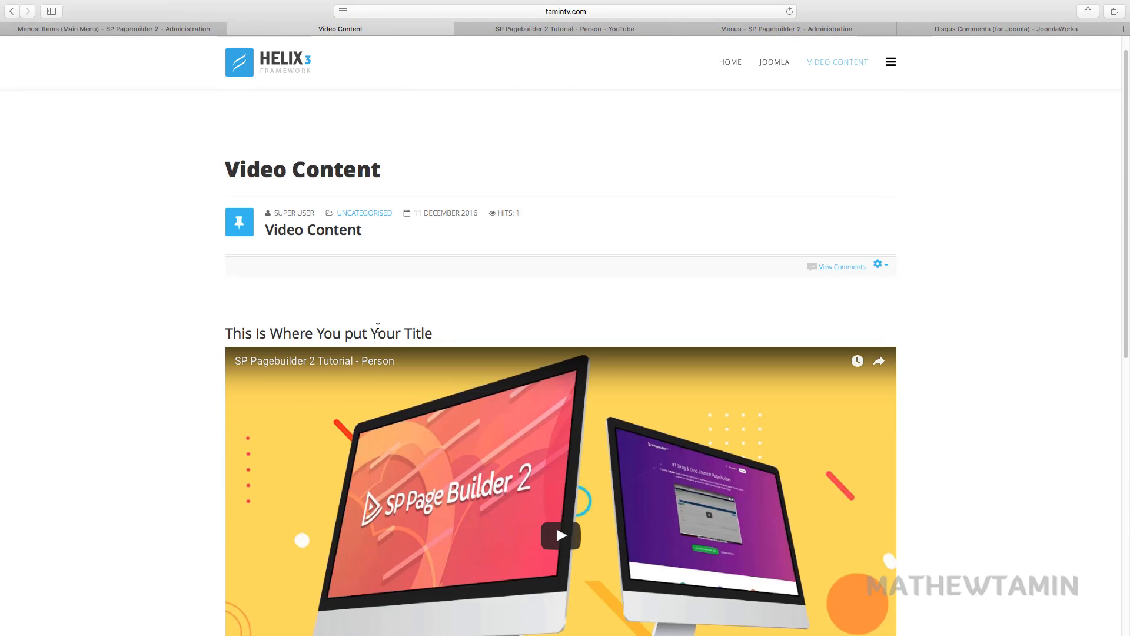
scroll(475, 338, down, 10)
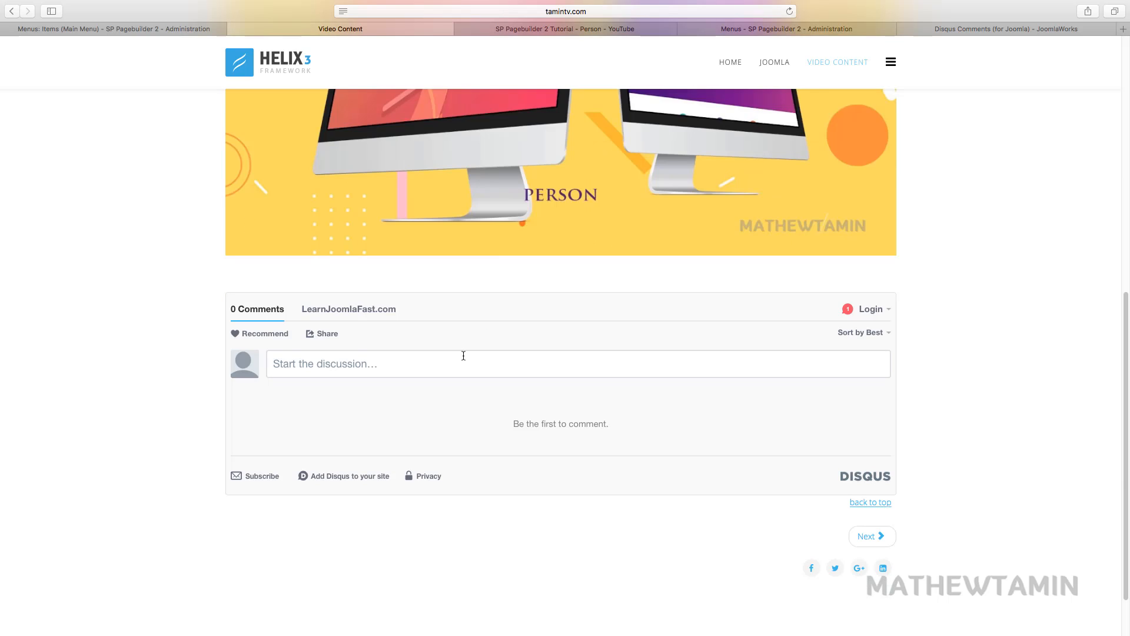
scroll(394, 280, up, 2)
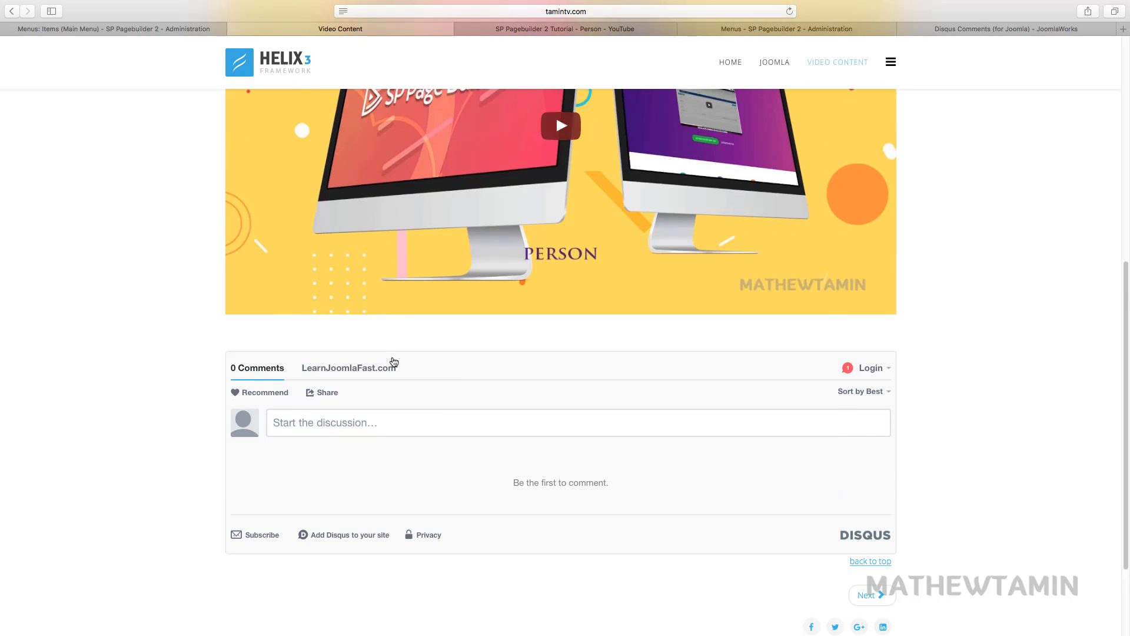
scroll(983, 493, up, 6)
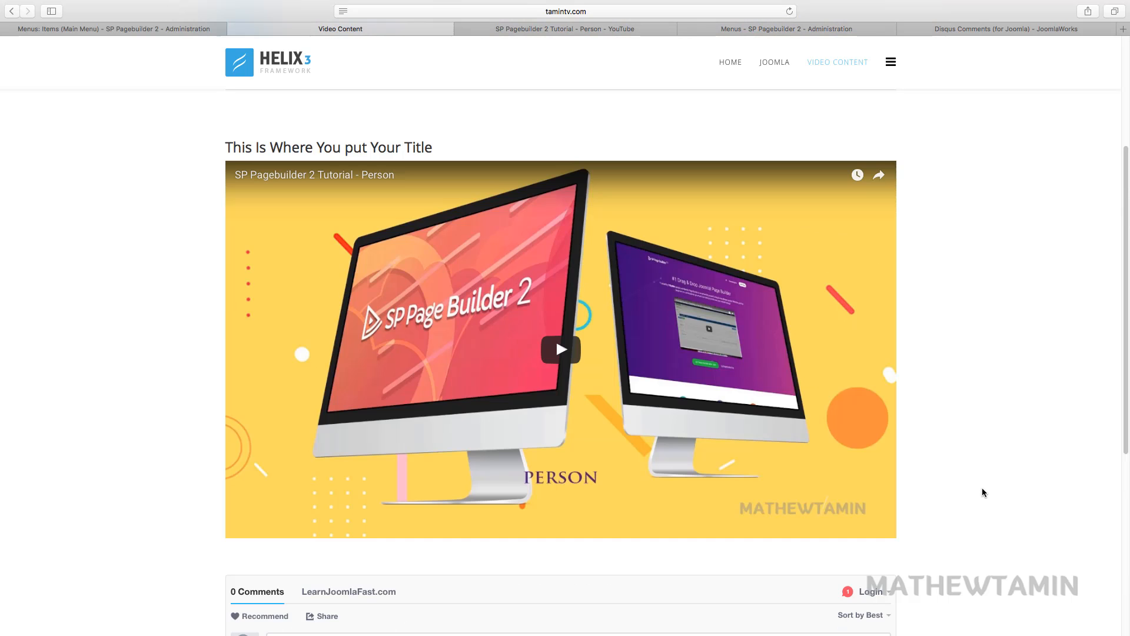
scroll(983, 492, up, 3)
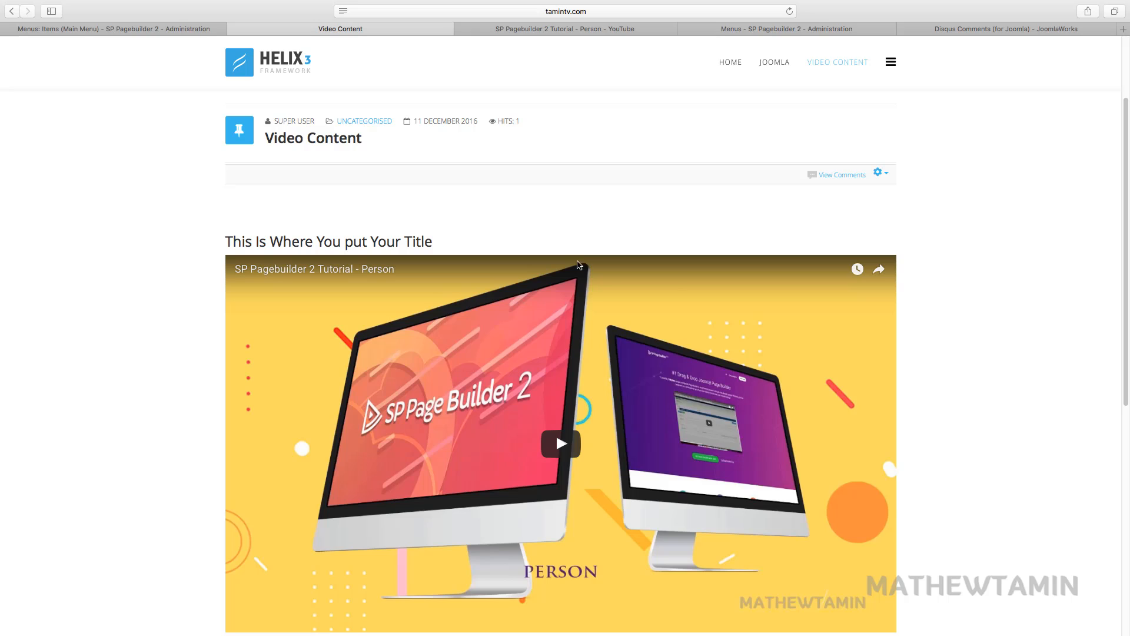
scroll(577, 265, up, 3)
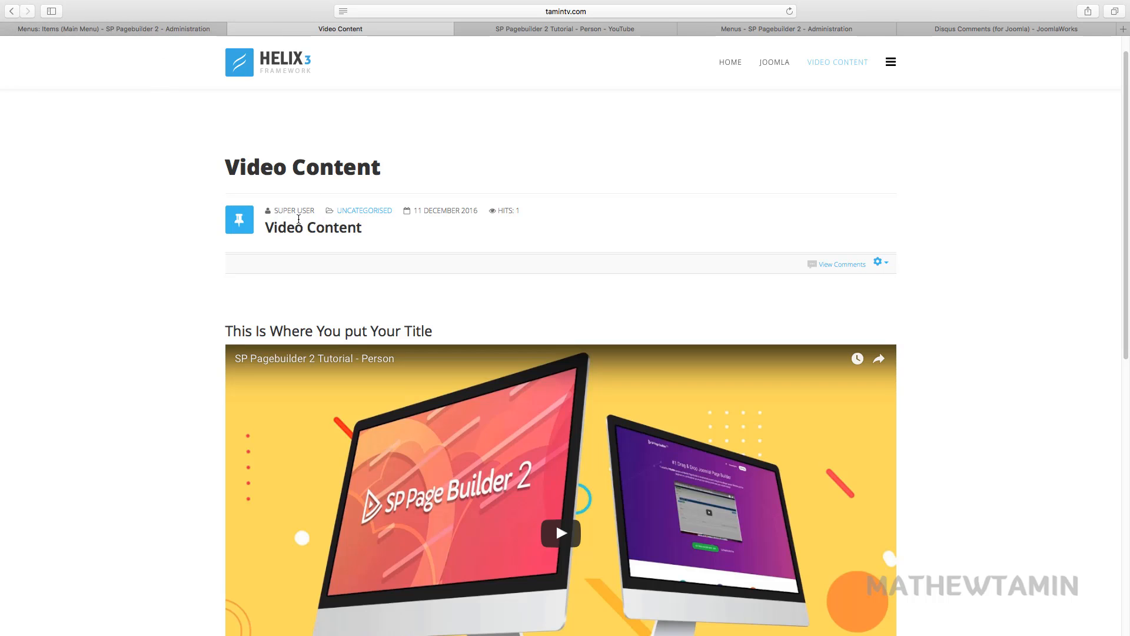
Step: Edit the Video Content menu item in the administration and set its Show Title option to Show
click(133, 32)
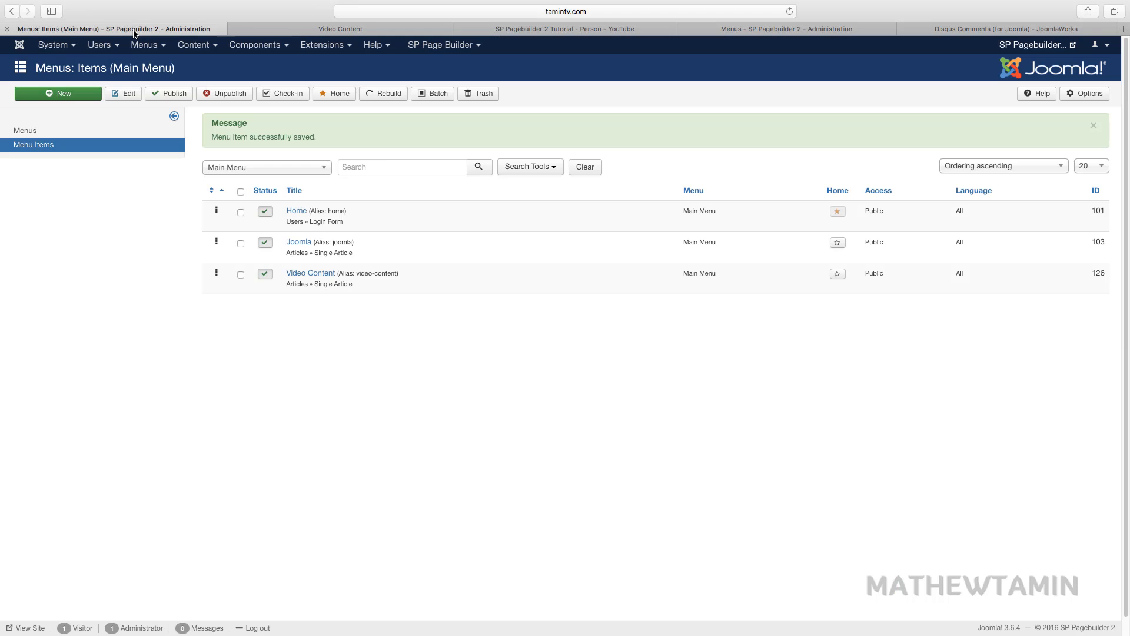
click(304, 274)
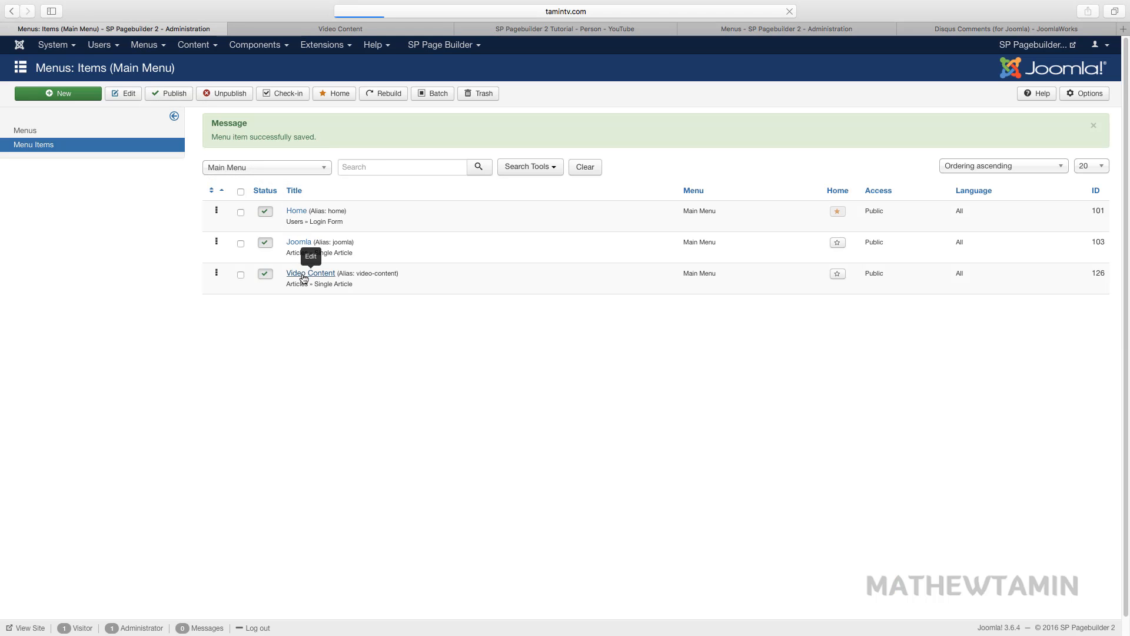
click(321, 33)
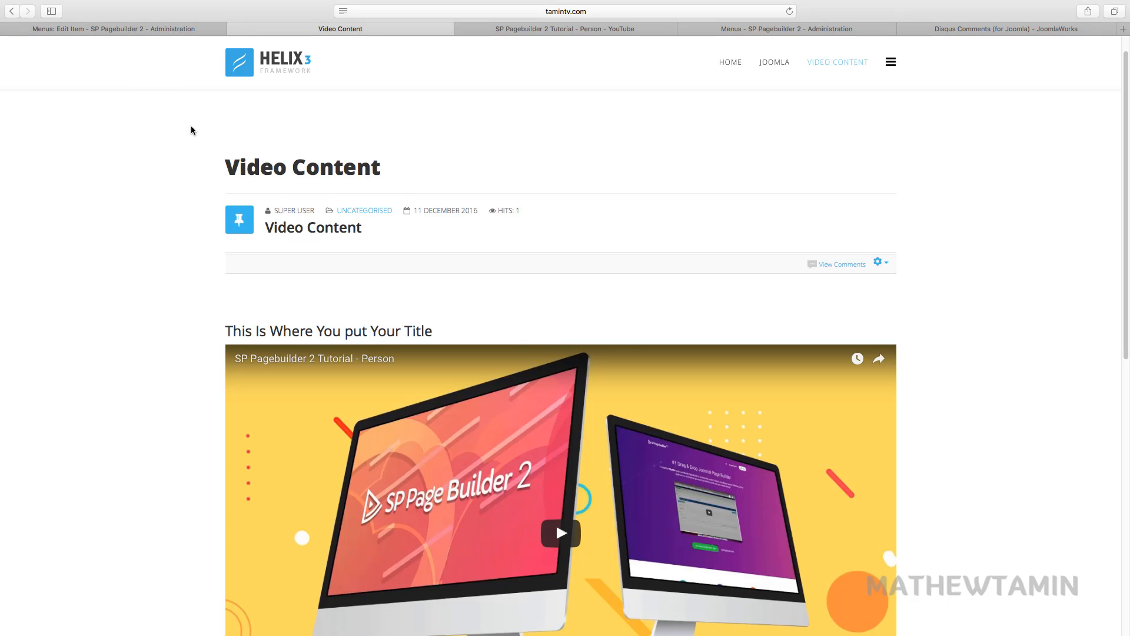
click(152, 31)
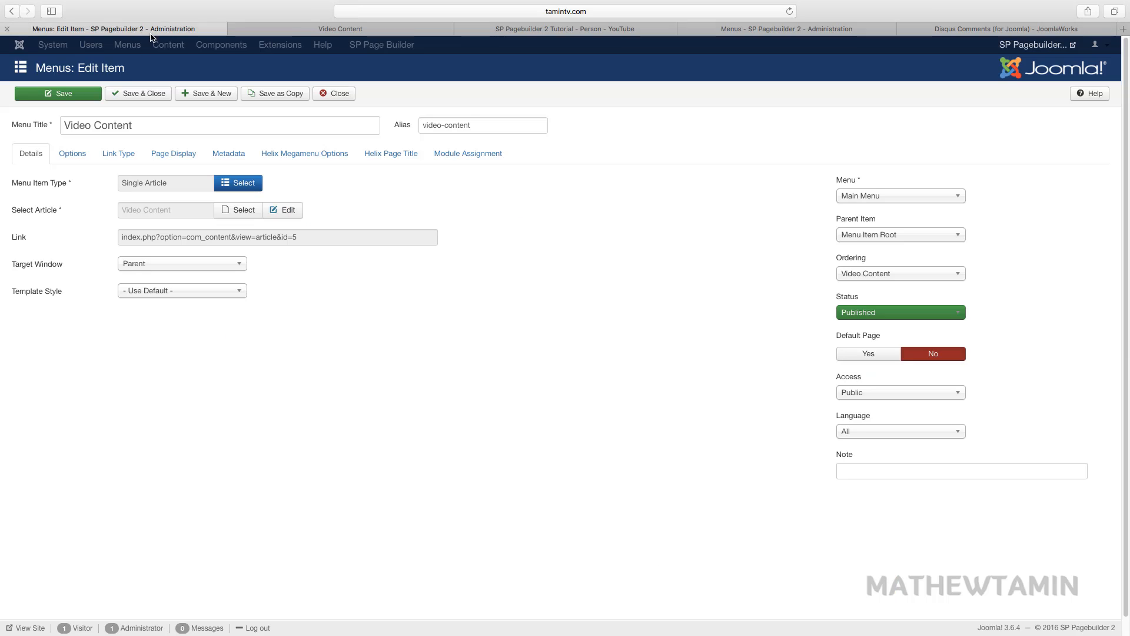
click(72, 156)
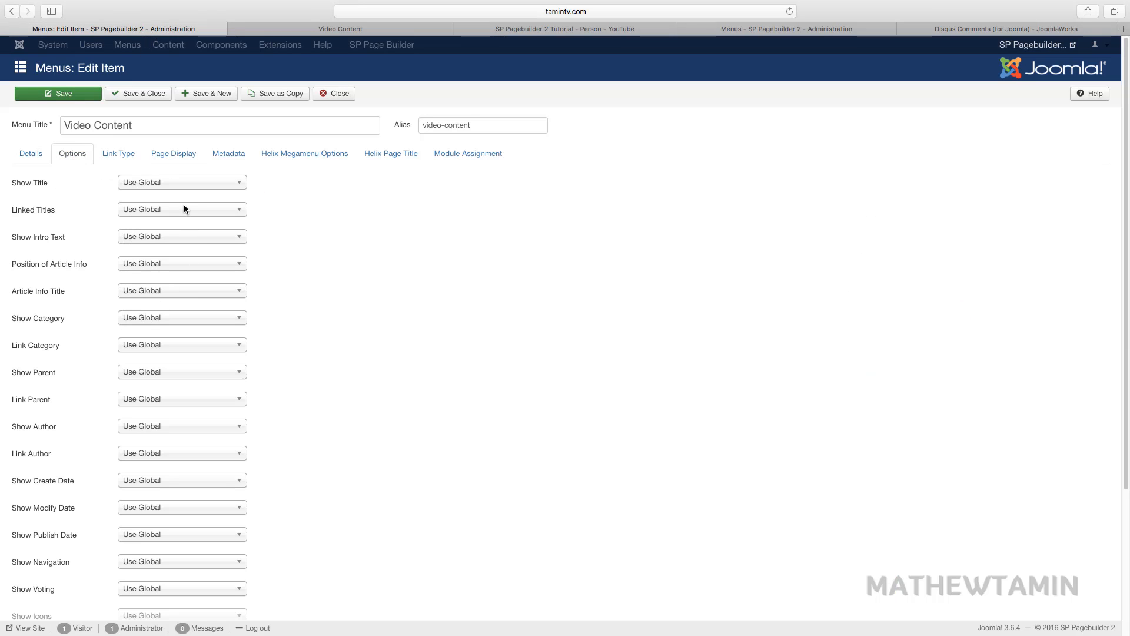
click(270, 29)
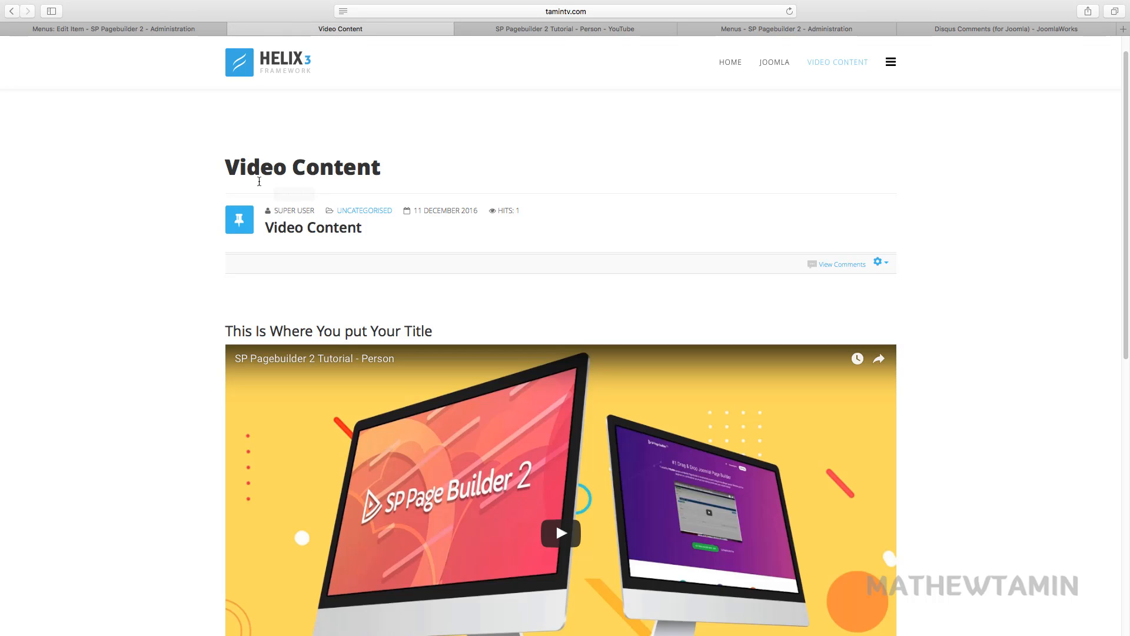
click(168, 29)
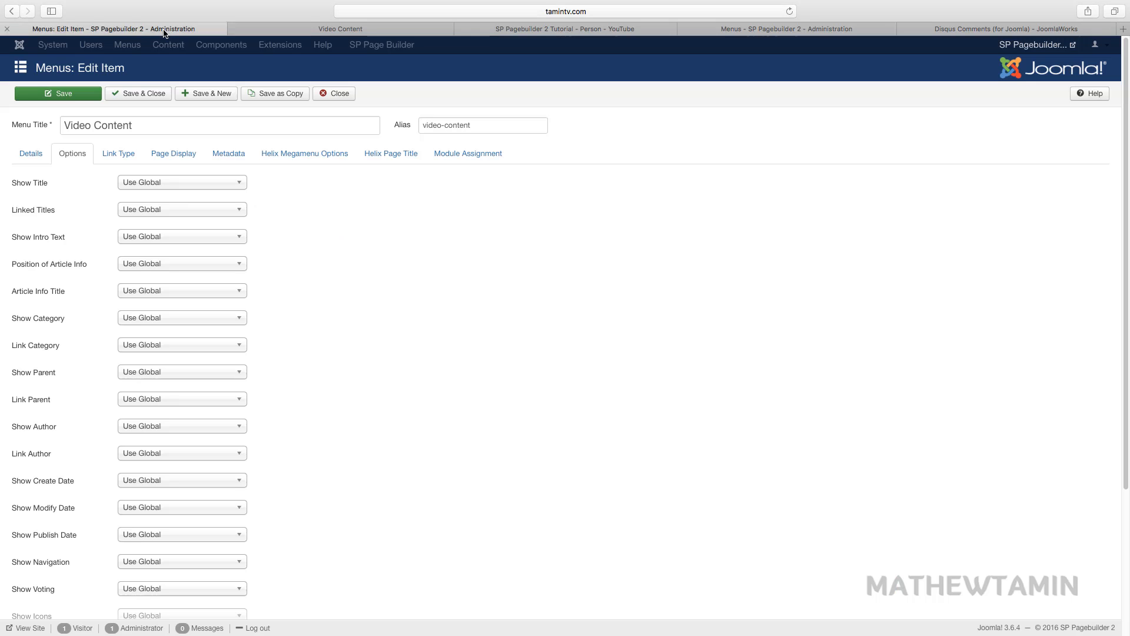
click(149, 182)
click(154, 221)
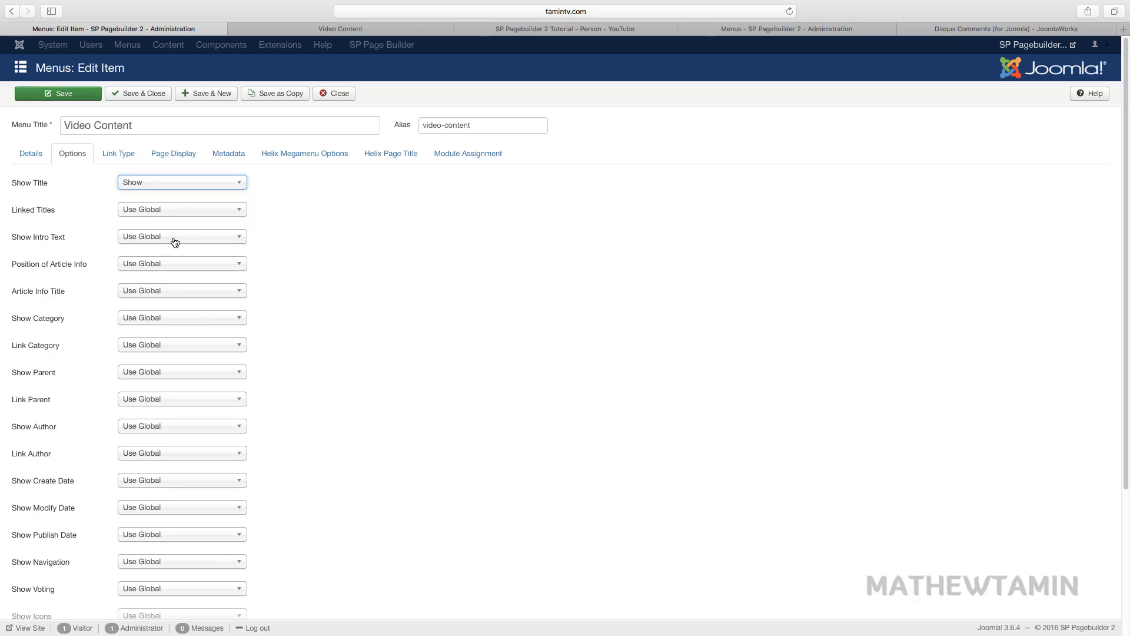
Step: Set the Video Content menu item's Show Category and Show Author options to Hide
scroll(189, 279, down, 3)
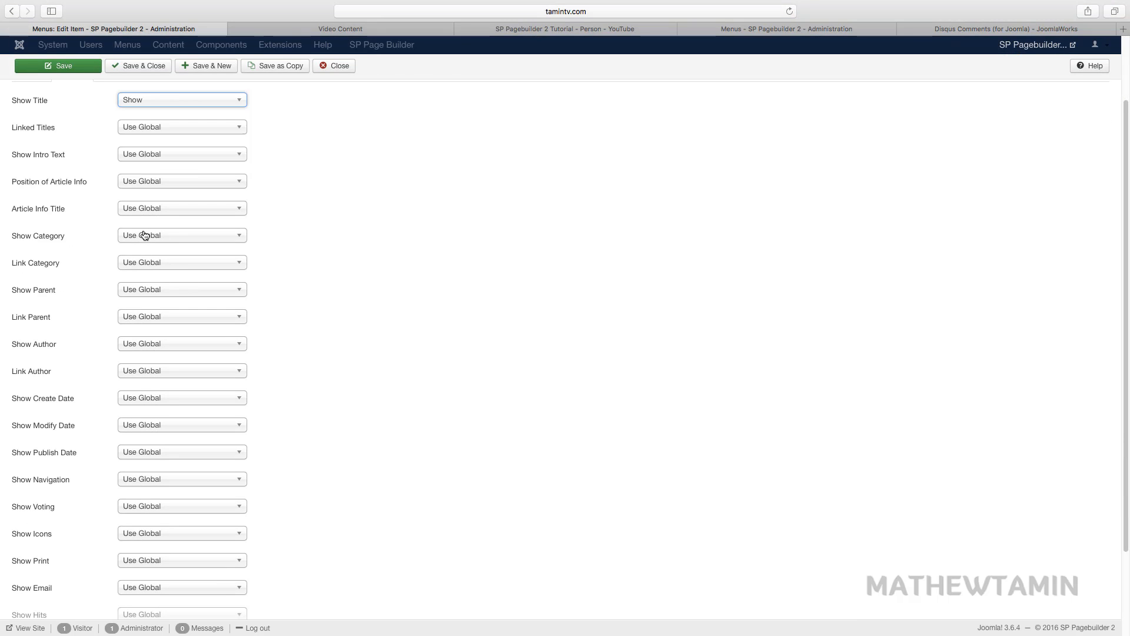
click(144, 235)
click(141, 278)
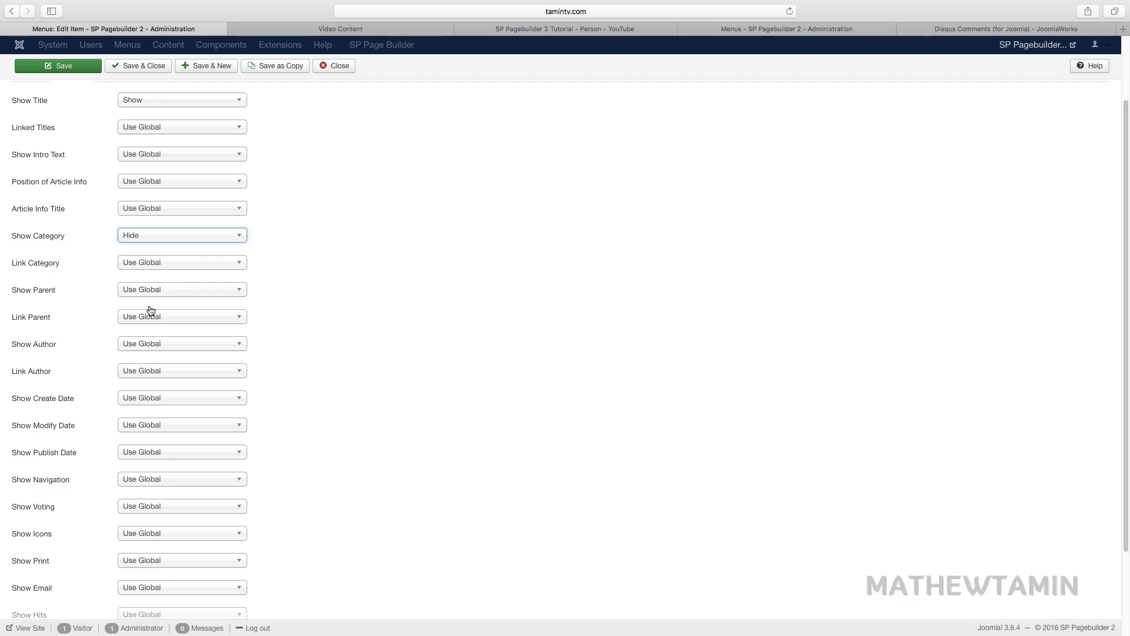
scroll(203, 326, down, 3)
click(144, 261)
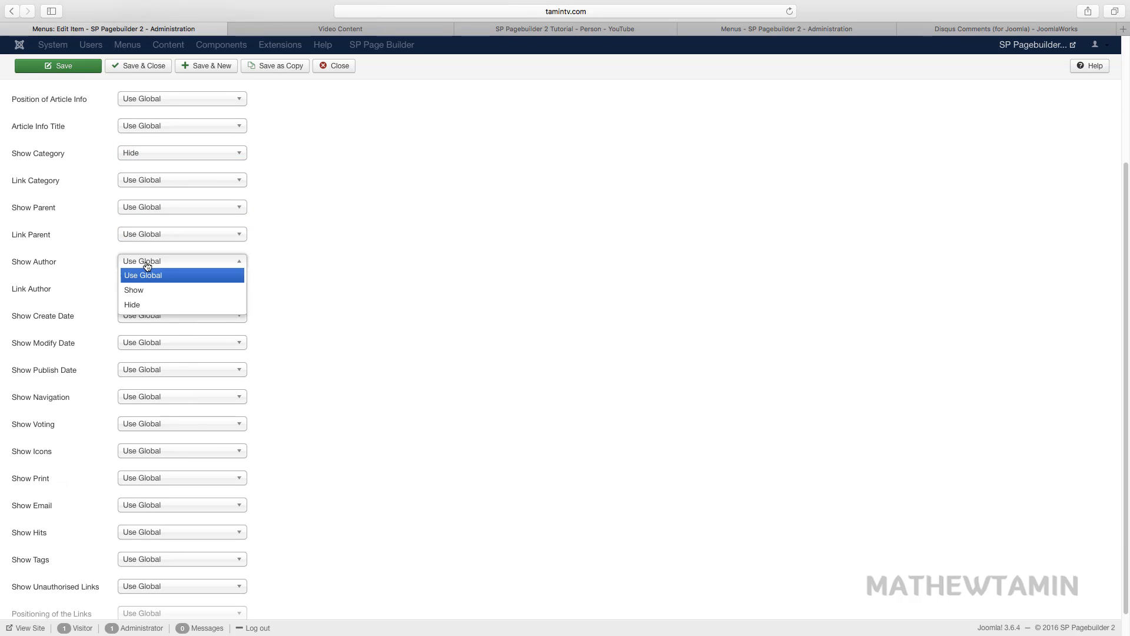
click(147, 305)
Step: Set the menu item's Show Create Date, Show Modify Date, Show Publish Date and Show Navigation options to Hide
click(191, 321)
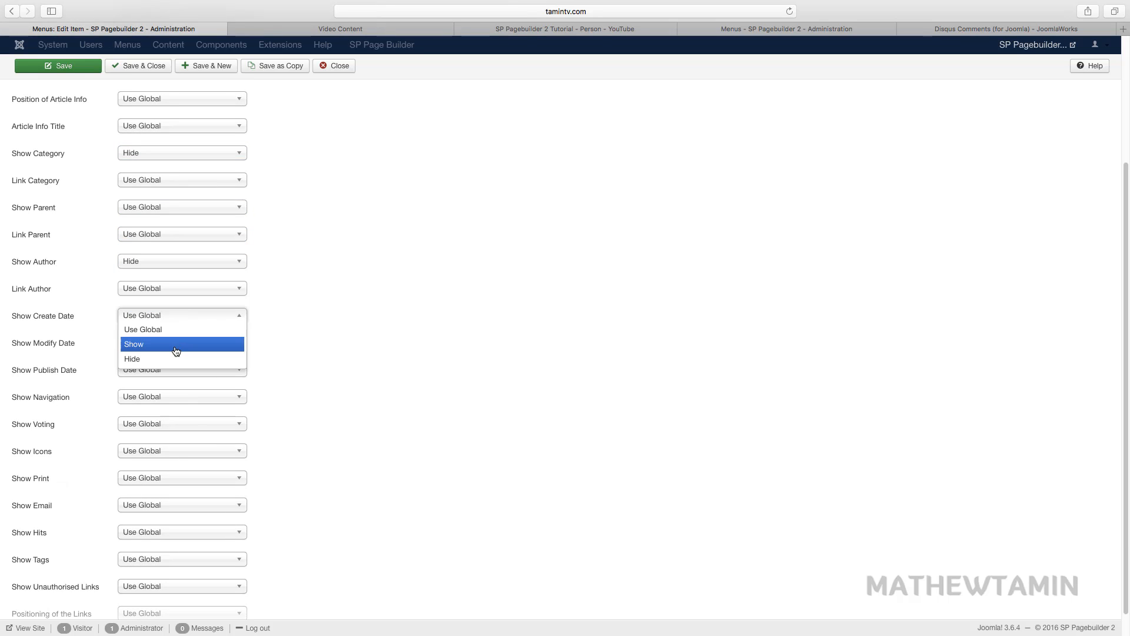
click(171, 359)
click(159, 343)
click(161, 383)
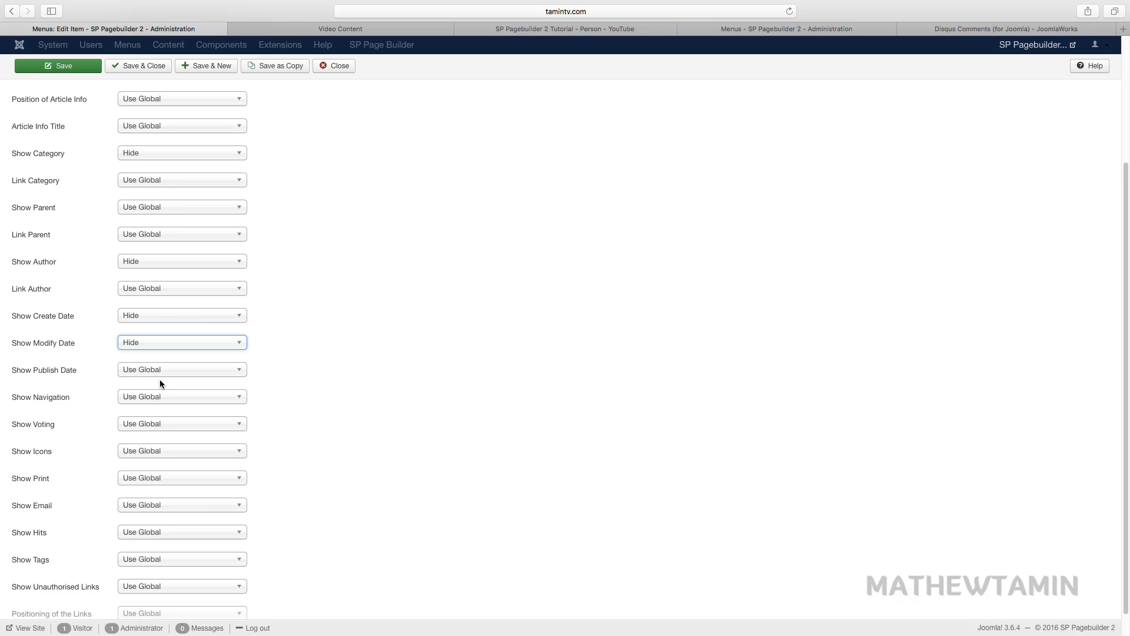
click(160, 375)
click(150, 410)
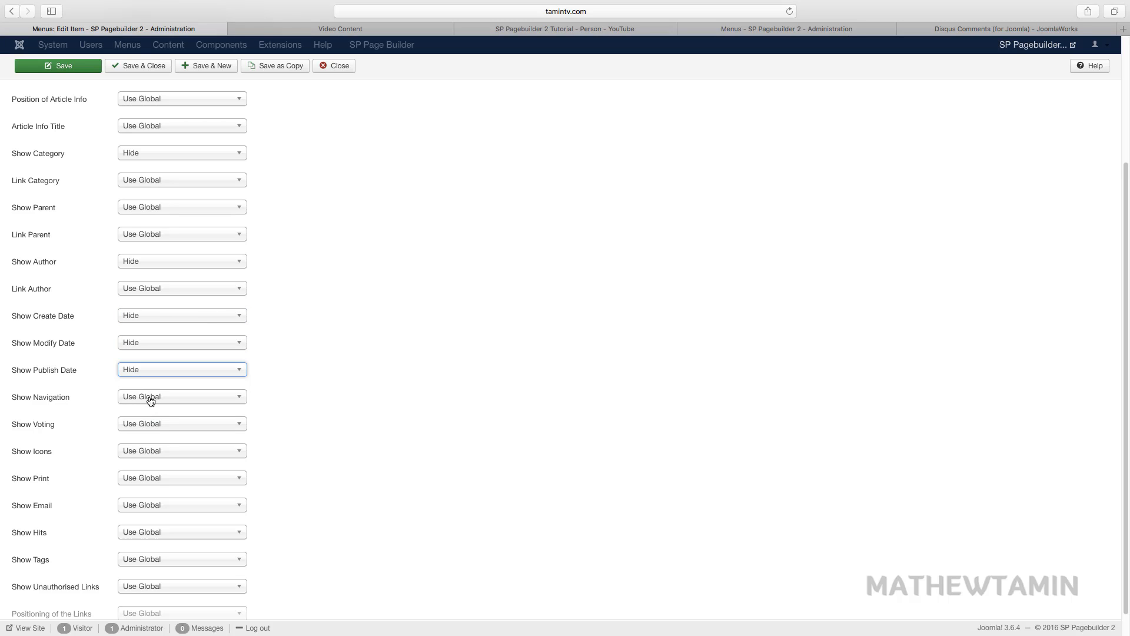
click(150, 399)
click(150, 439)
Step: Set the menu item's Show Print, Show Email and Show Hits options to Hide, and save the menu item
scroll(263, 433, down, 1)
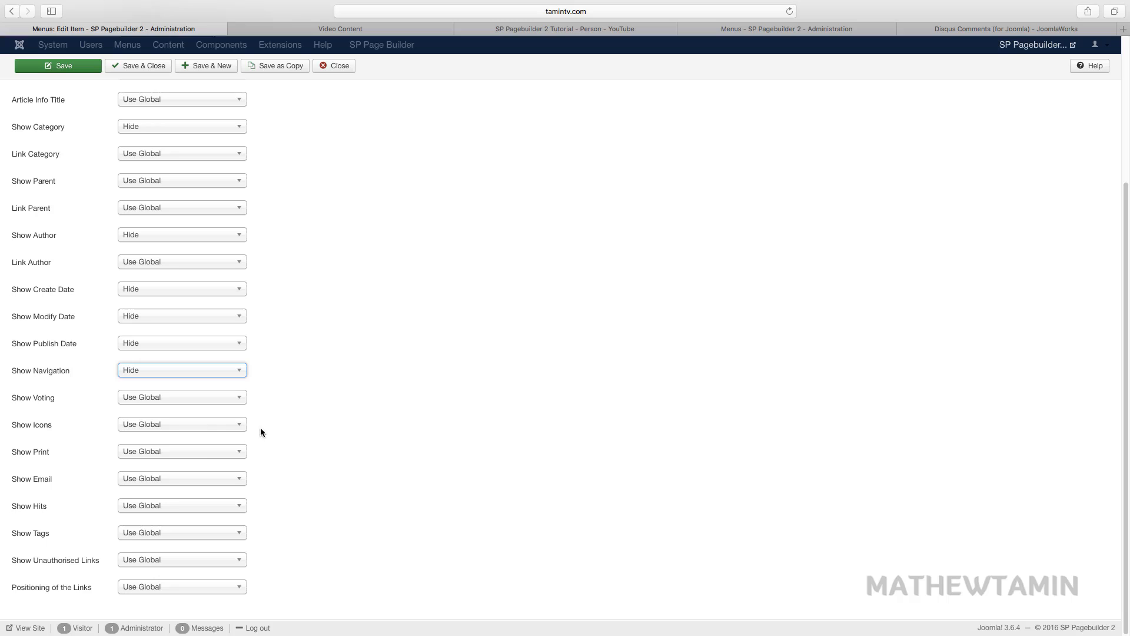
click(167, 451)
click(157, 494)
click(151, 478)
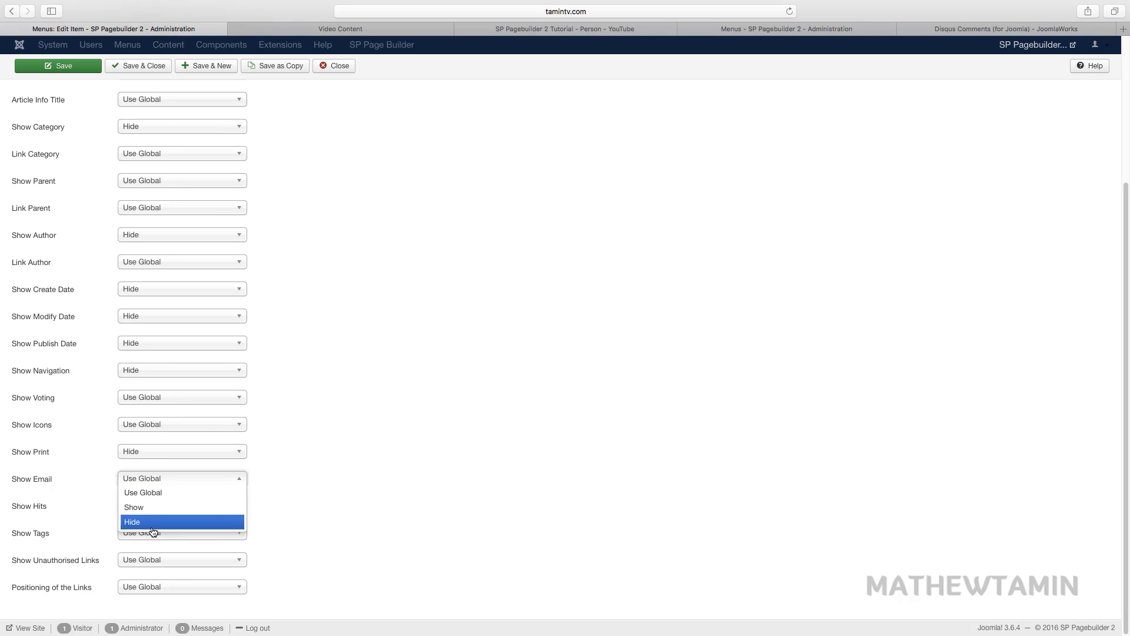
click(152, 522)
click(148, 506)
click(148, 548)
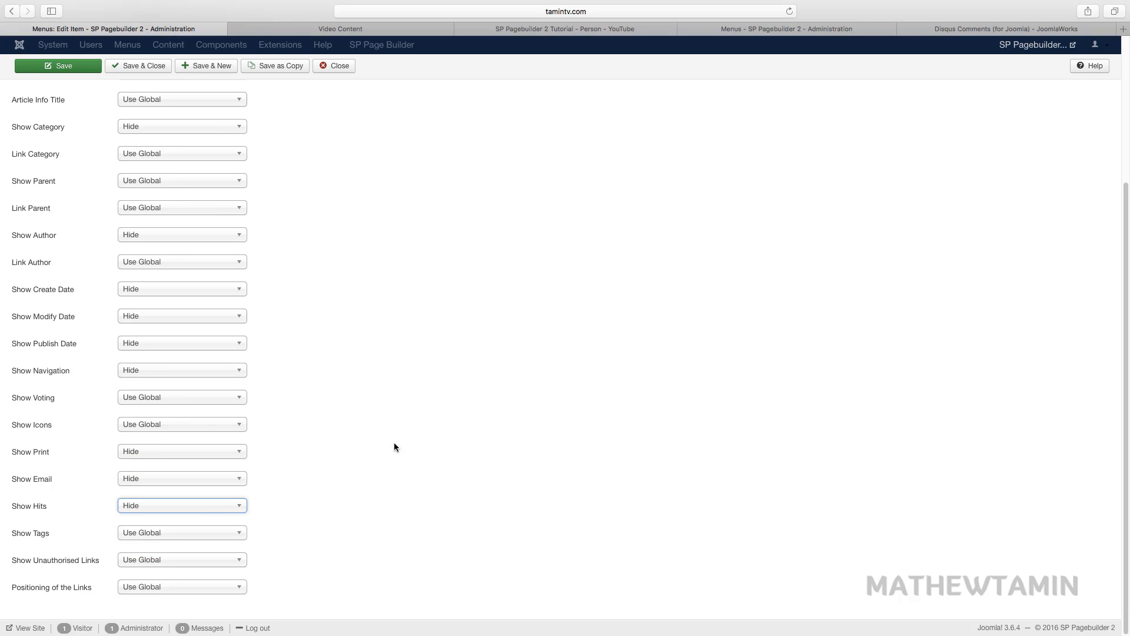
scroll(394, 447, up, 5)
click(58, 93)
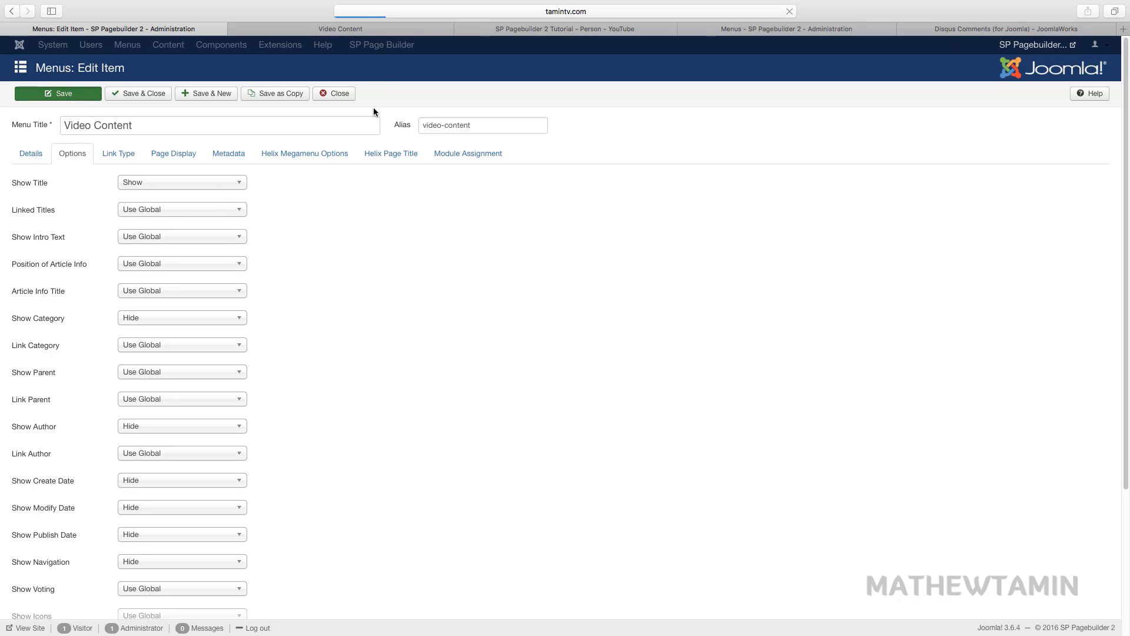
Step: Reload the Video Content page on the site's front end and examine its article header, video and Disqus comment box
click(365, 29)
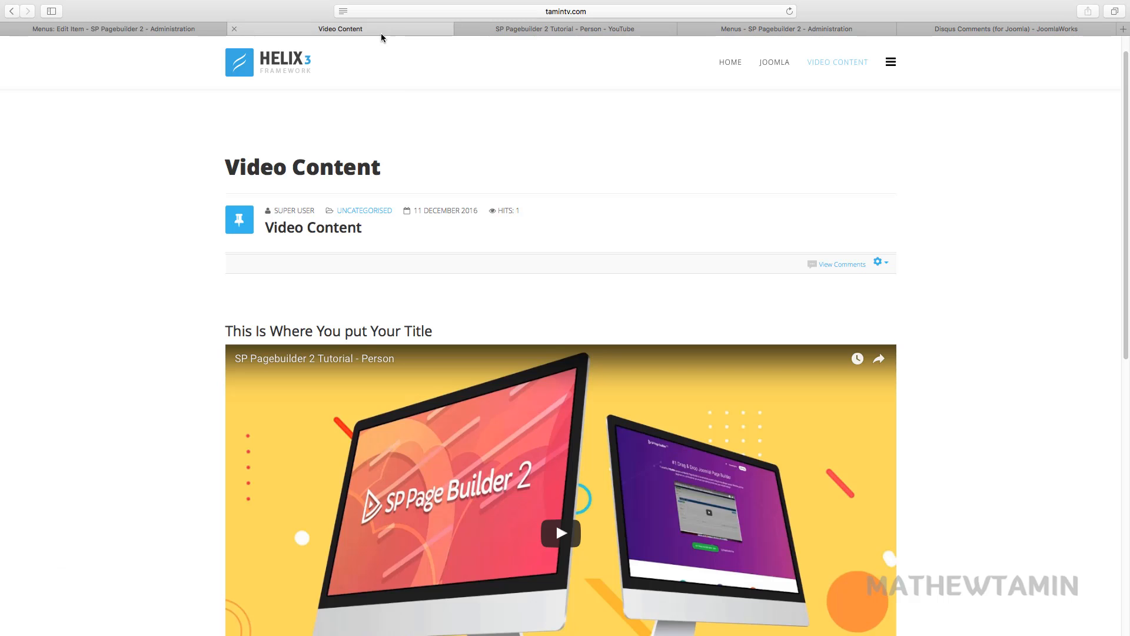
click(790, 11)
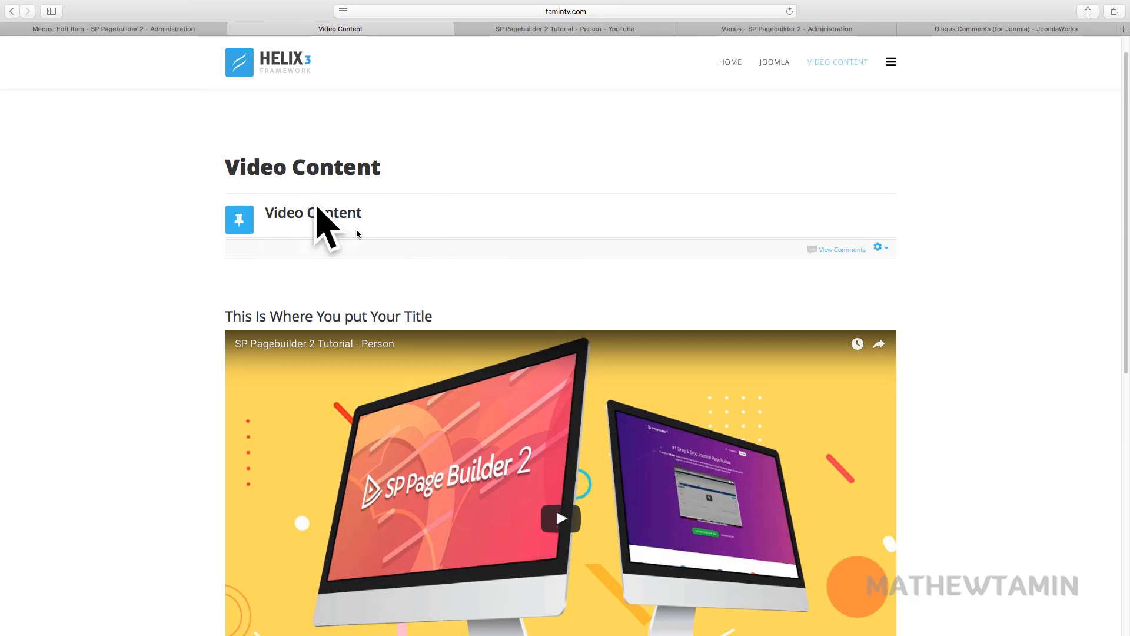
scroll(513, 227, down, 1)
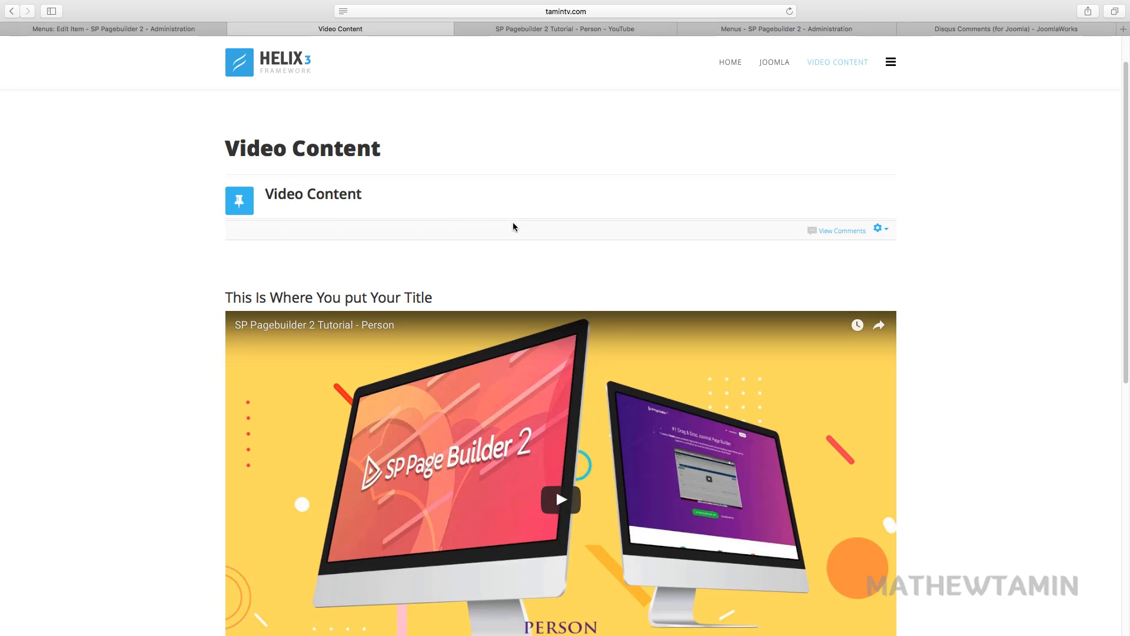
scroll(377, 176, down, 3)
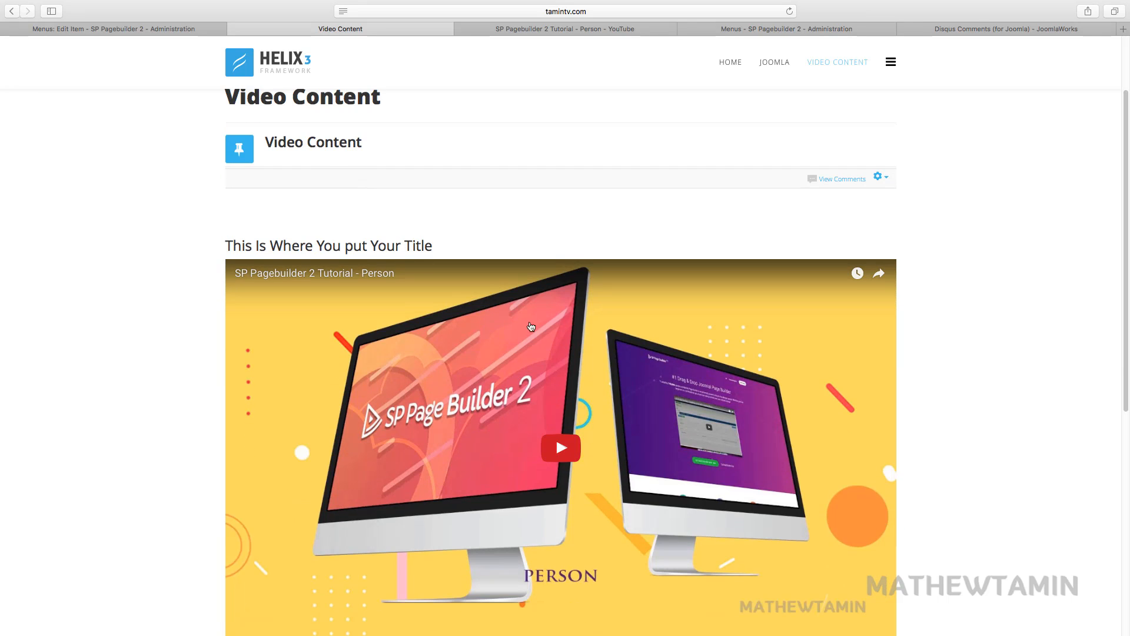
scroll(506, 356, down, 1)
scroll(490, 326, up, 5)
scroll(530, 318, down, 10)
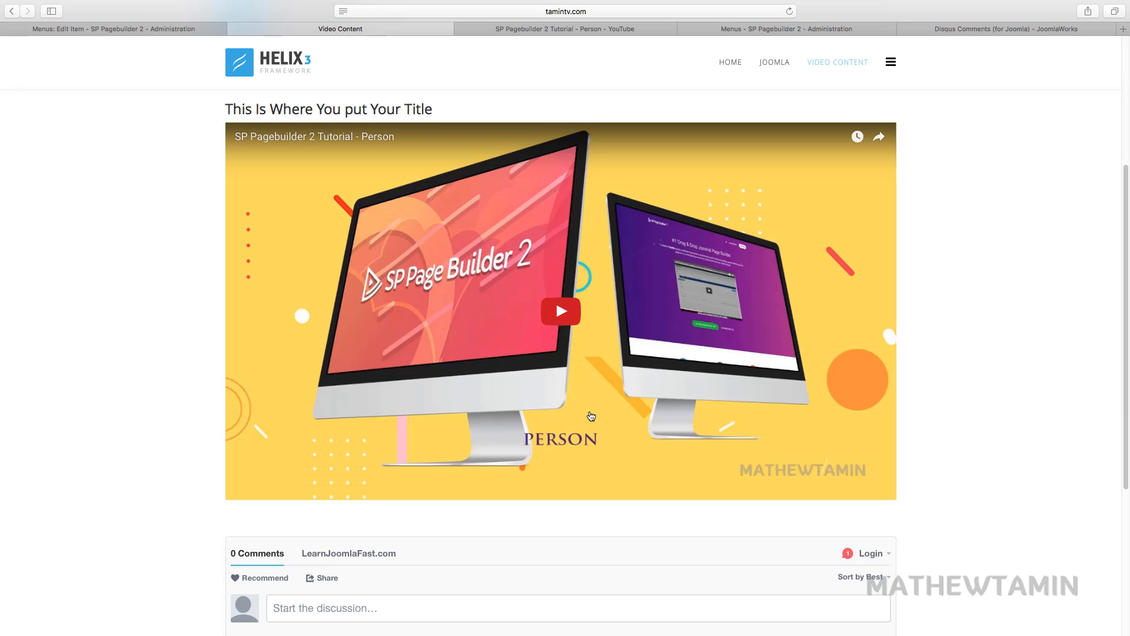
scroll(588, 415, down, 2)
scroll(558, 300, down, 10)
click(370, 374)
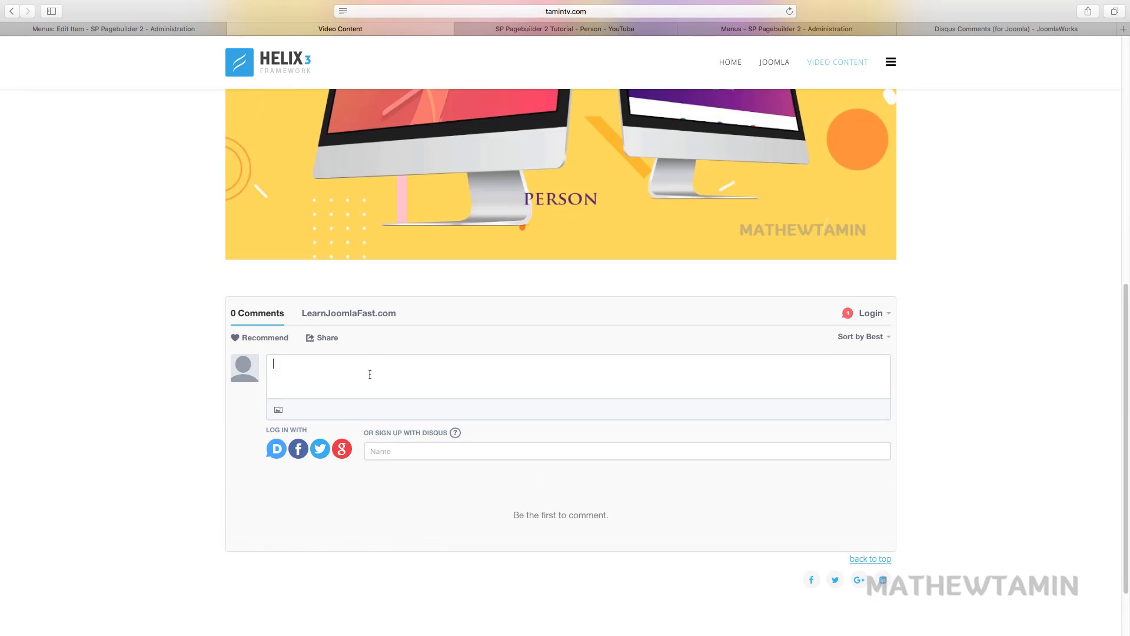
scroll(927, 405, up, 15)
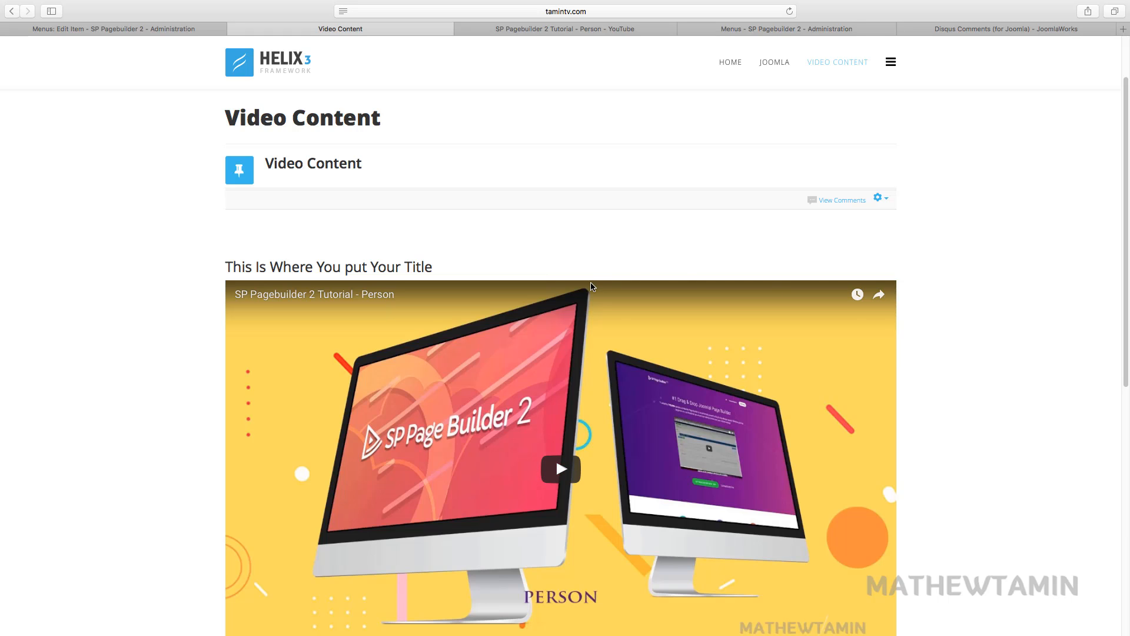
Step: Close the menu item in the administration and open the Video Content article for editing
click(143, 29)
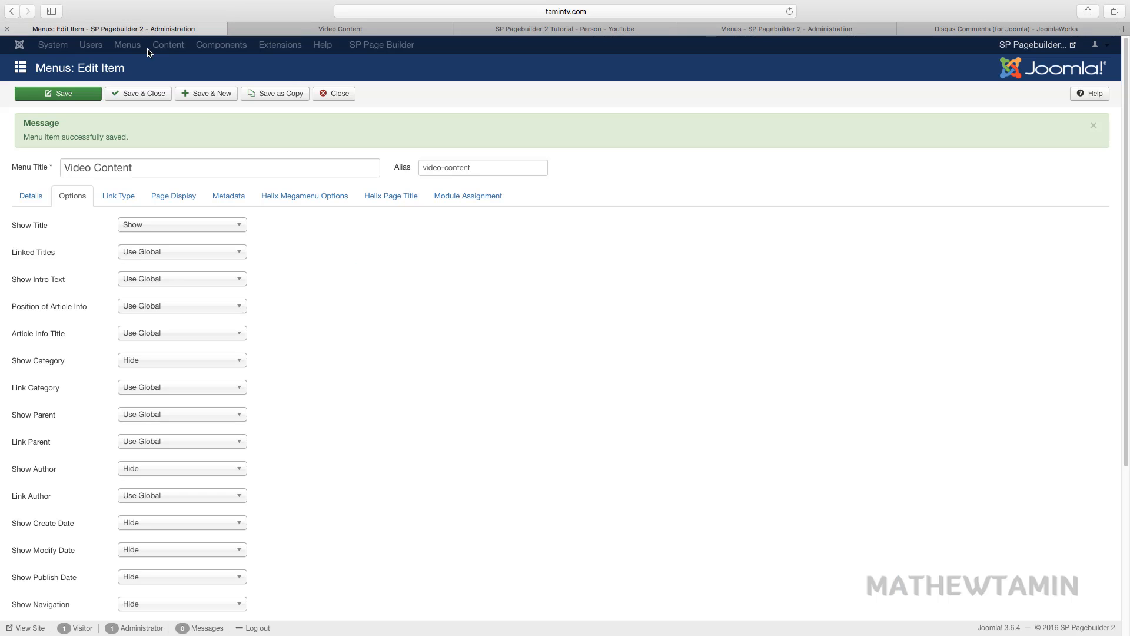
click(337, 97)
click(197, 45)
mouse_move(205, 65)
click(247, 95)
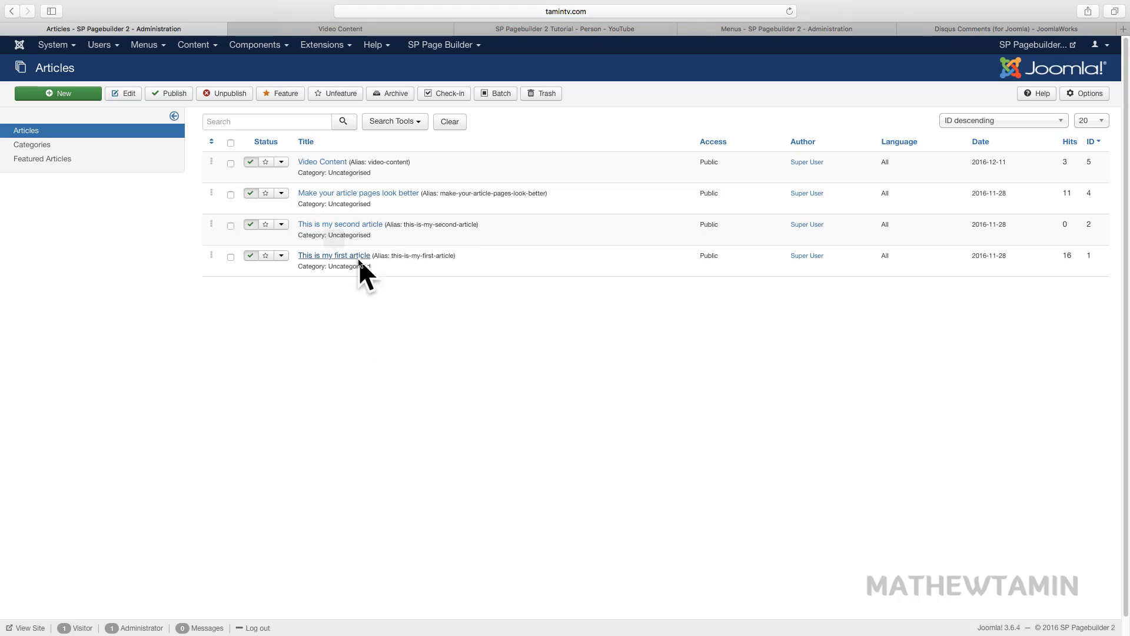
click(318, 164)
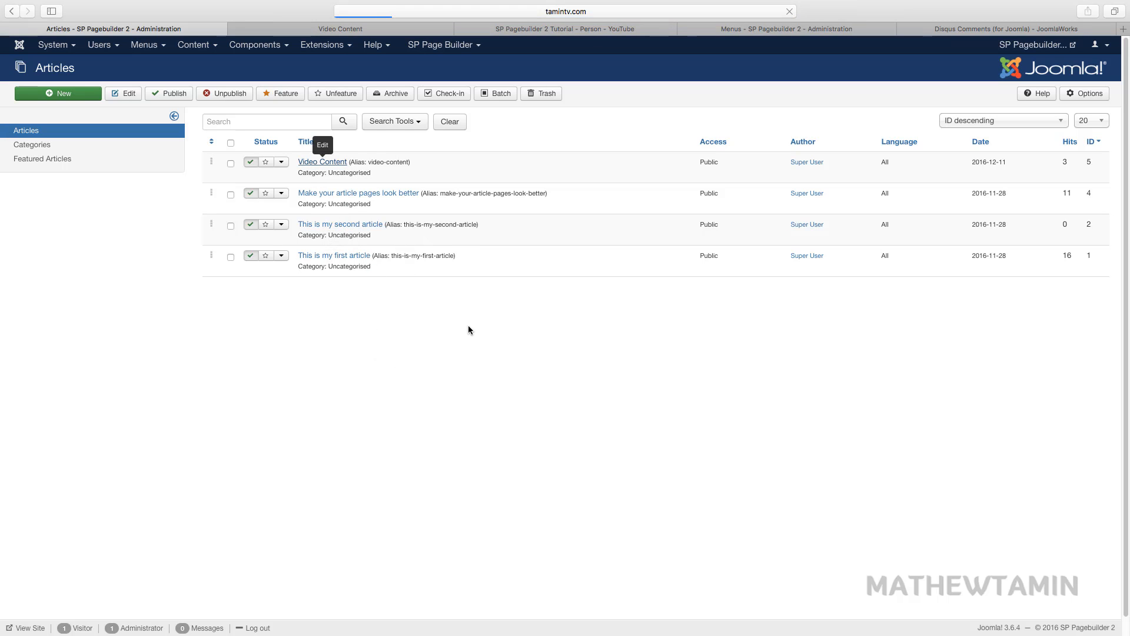
click(386, 31)
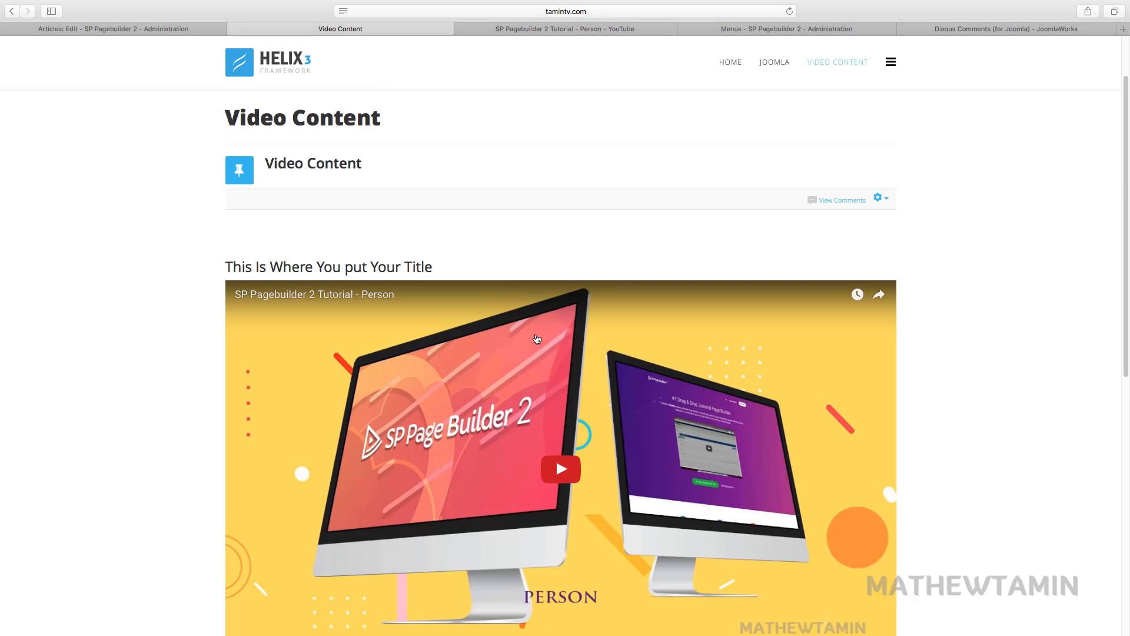
scroll(533, 334, down, 10)
scroll(536, 333, up, 4)
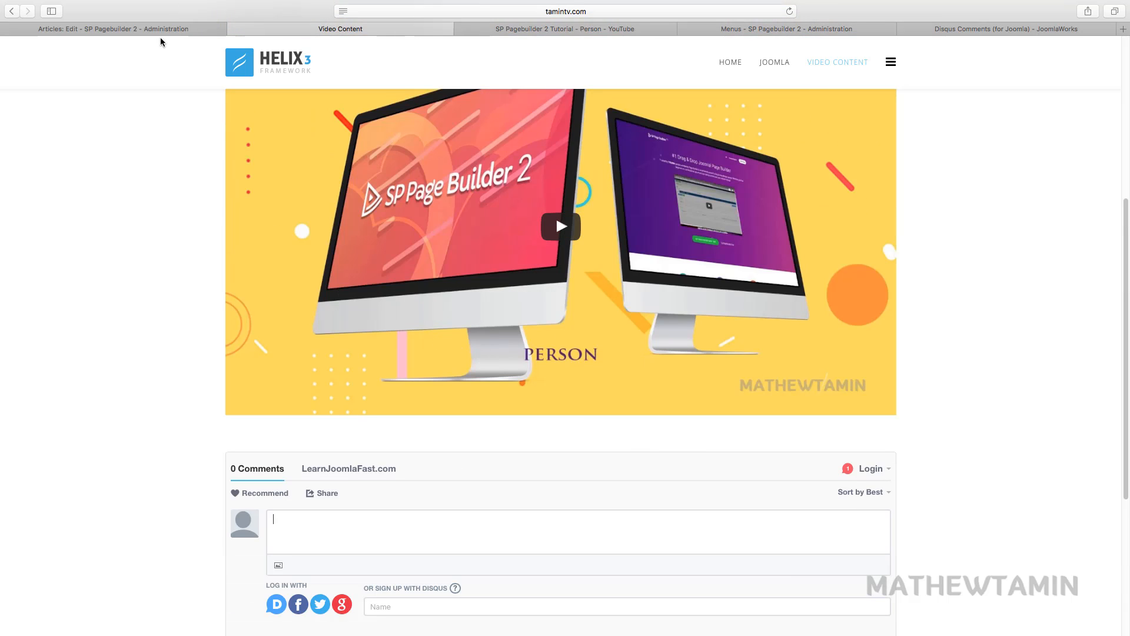
click(153, 27)
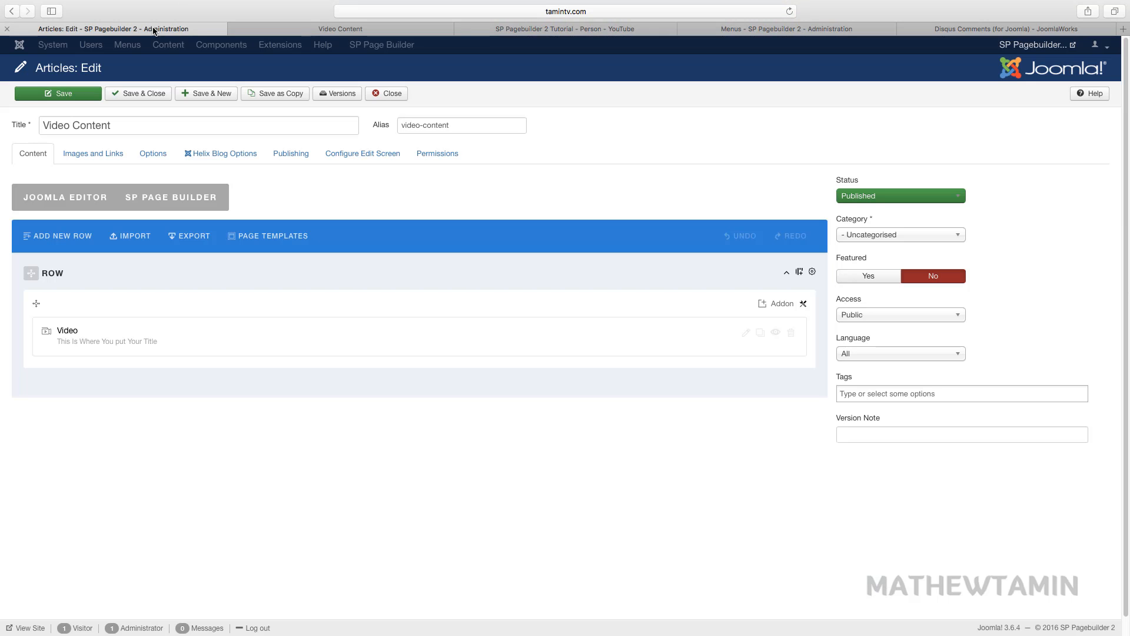
Step: Add a Google Plus Button addon to the row containing the video, keeping the Standard button size and Bubble annotation
click(778, 303)
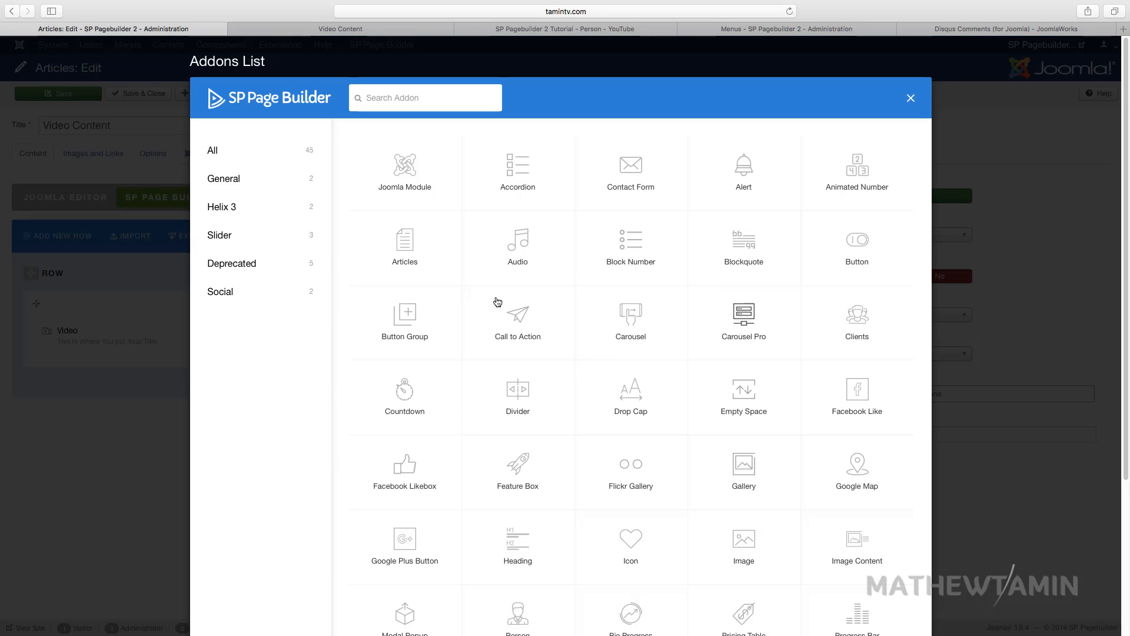
scroll(682, 457, down, 1)
scroll(682, 456, down, 1)
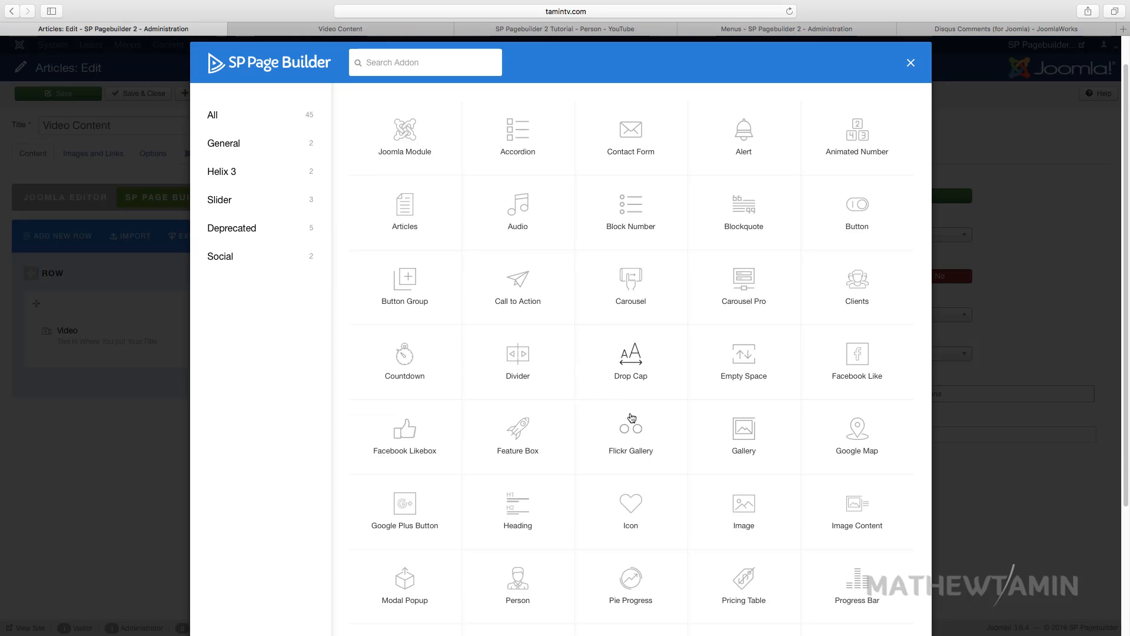
scroll(764, 401, down, 2)
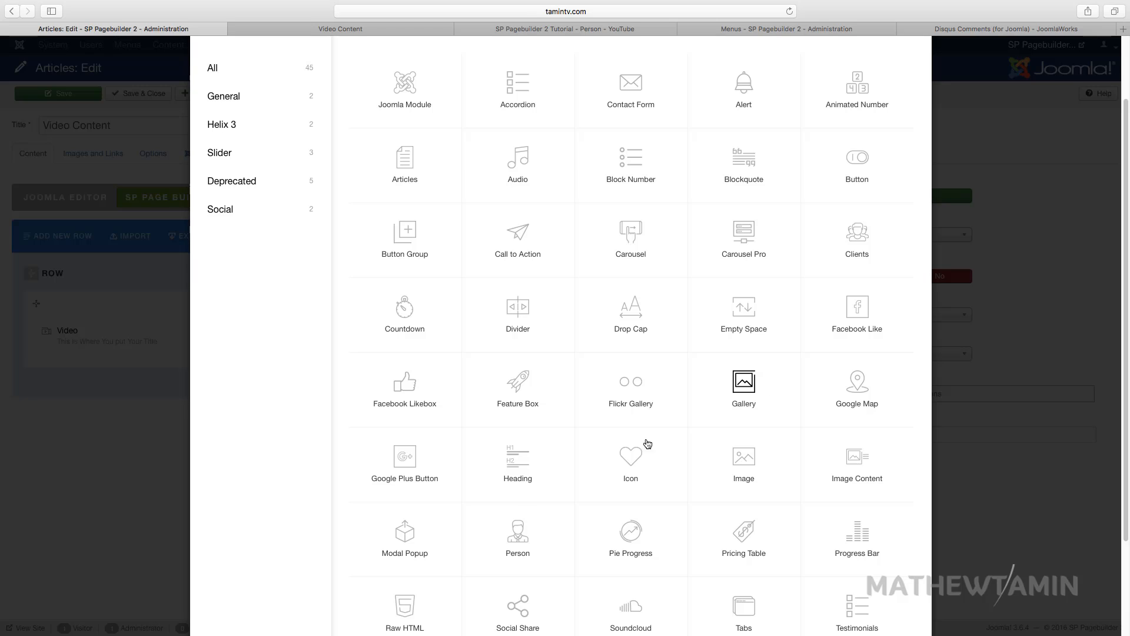
click(403, 460)
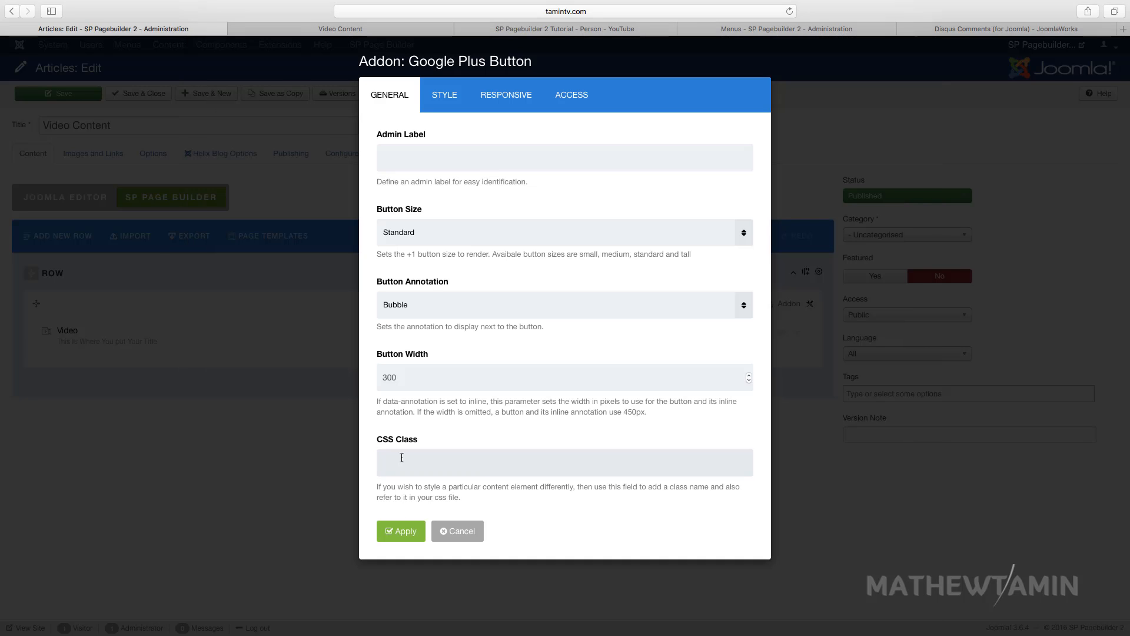
click(422, 239)
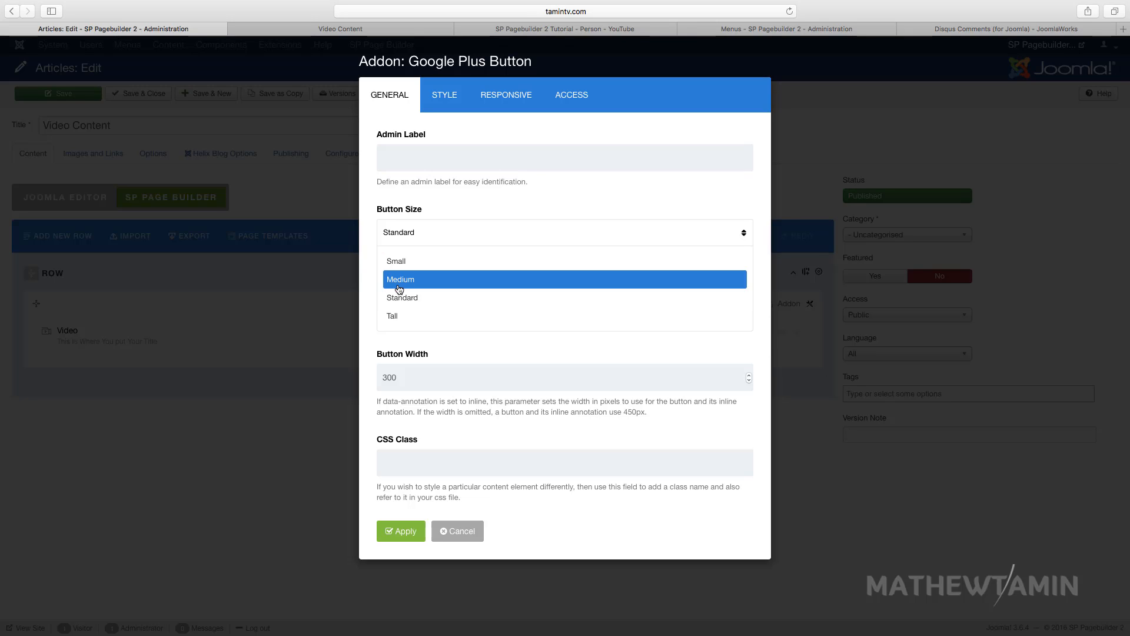
click(443, 206)
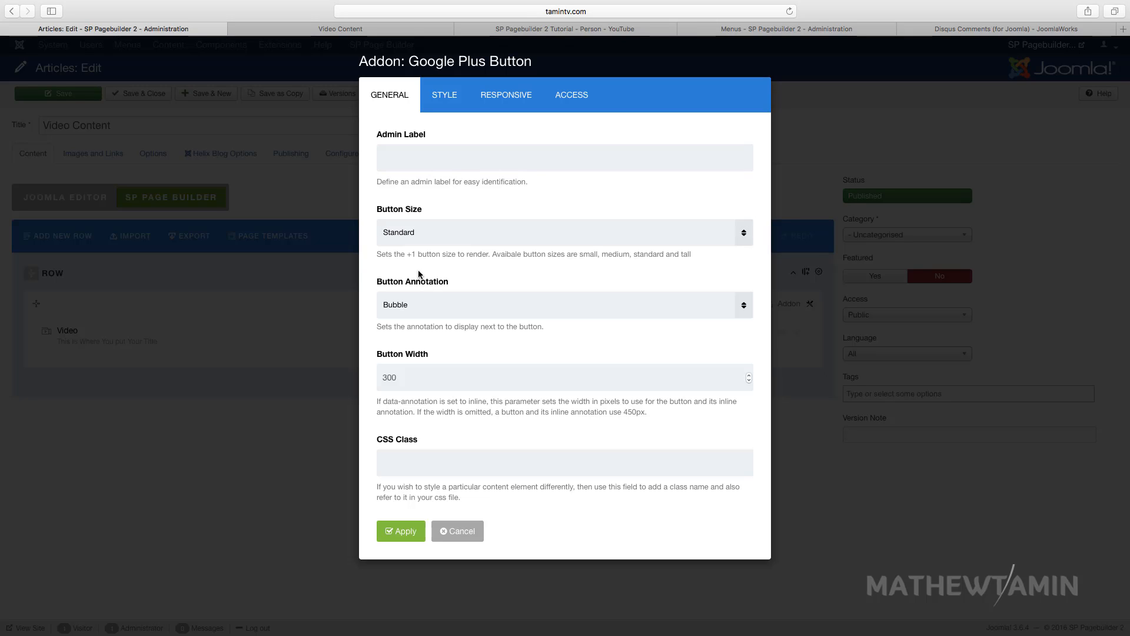
click(409, 300)
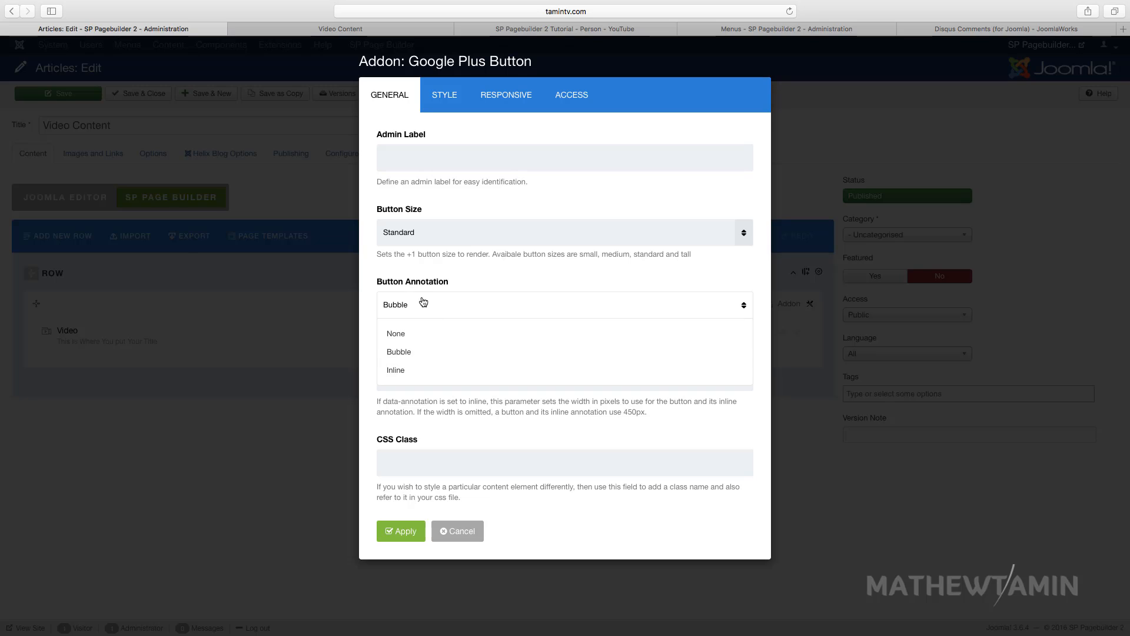
click(440, 271)
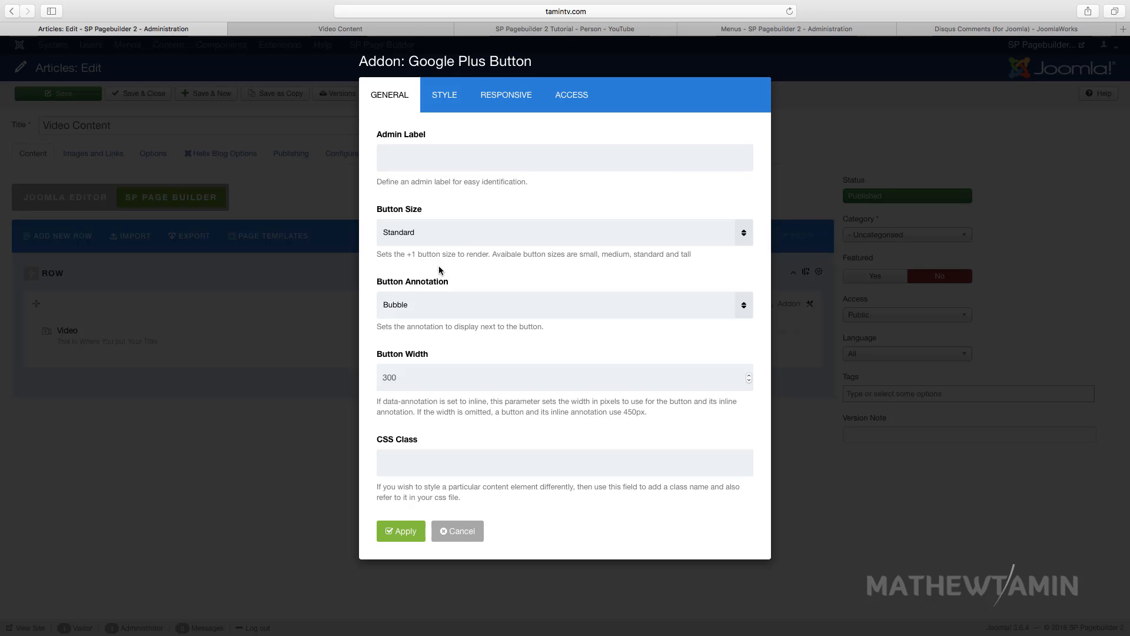
click(401, 530)
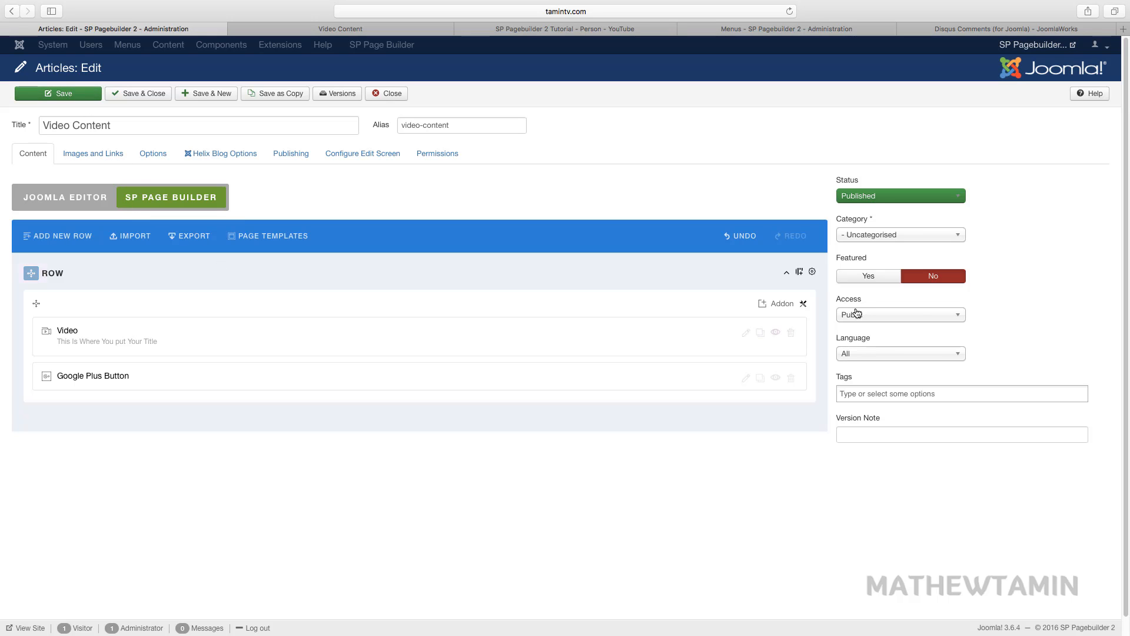
Step: Add a Social Share addon to the row containing the video, keeping all default social networks and the Solid style
click(779, 303)
scroll(701, 427, down, 5)
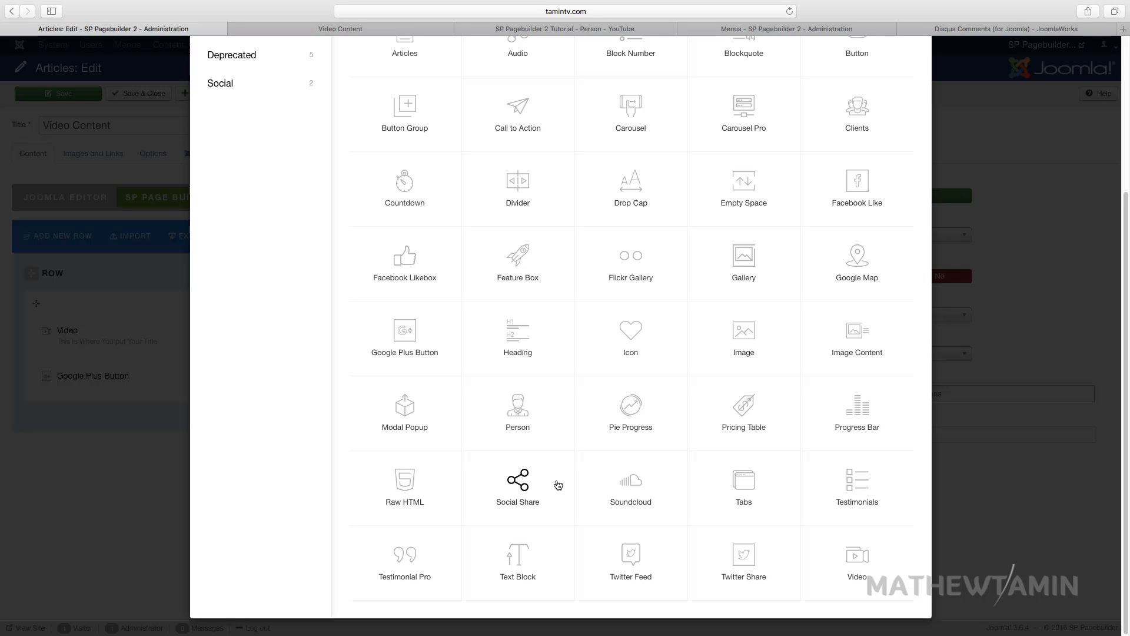
click(522, 484)
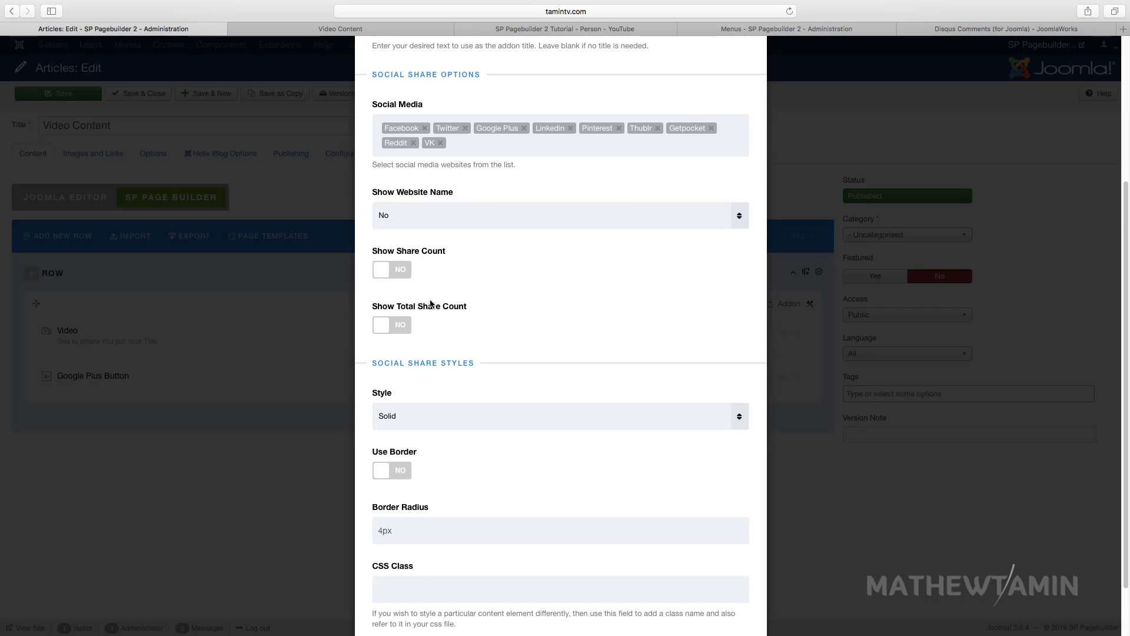
scroll(435, 327, down, 3)
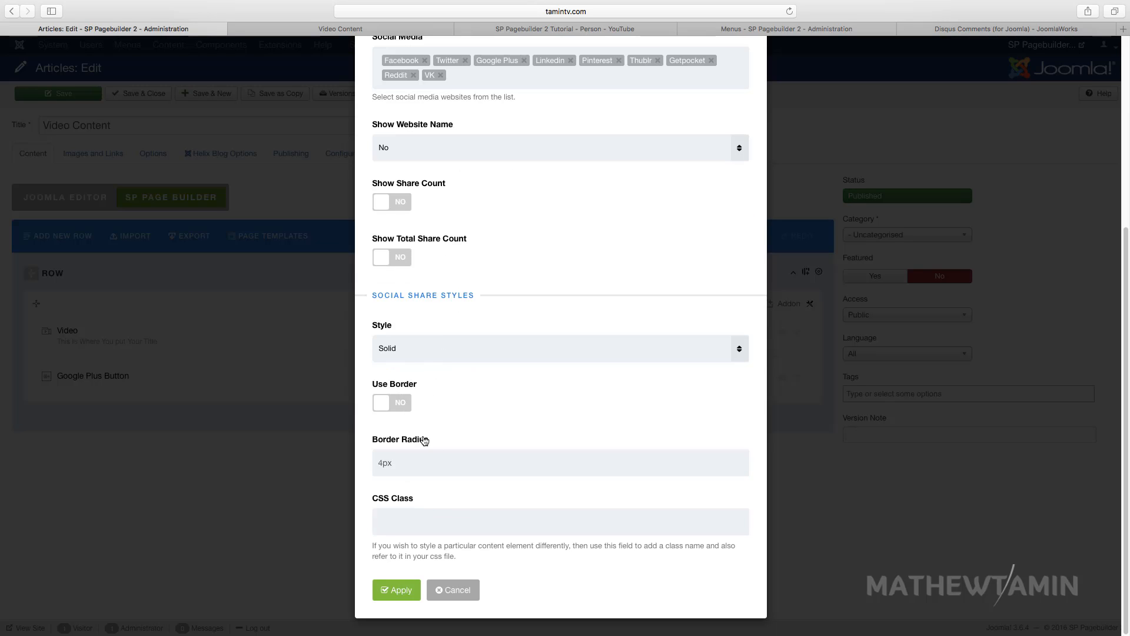
click(398, 589)
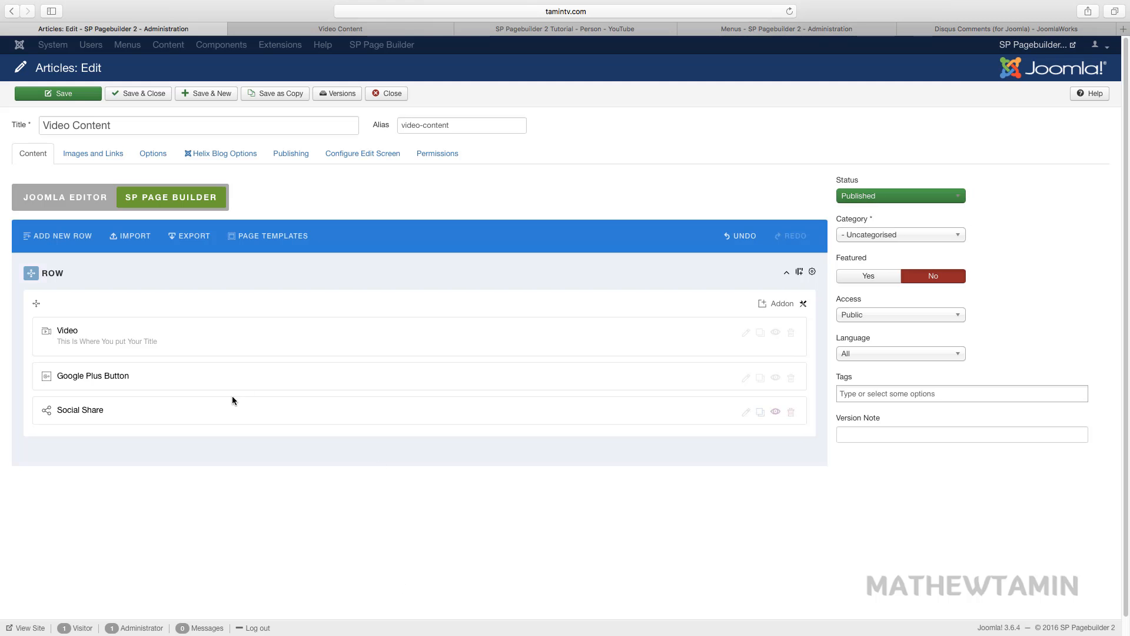
Step: Delete the Google Plus Button addon from the row and save the article
click(791, 378)
click(673, 337)
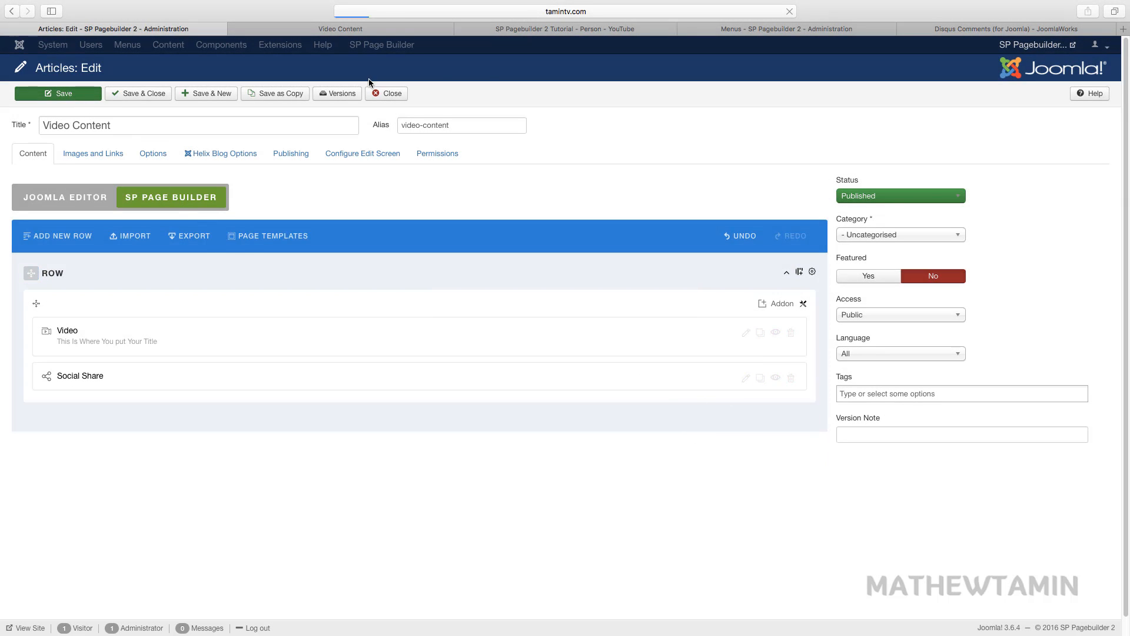
Step: Reload the Video Content page on the front end and check its share buttons, opening and closing the Twitter share page
click(334, 31)
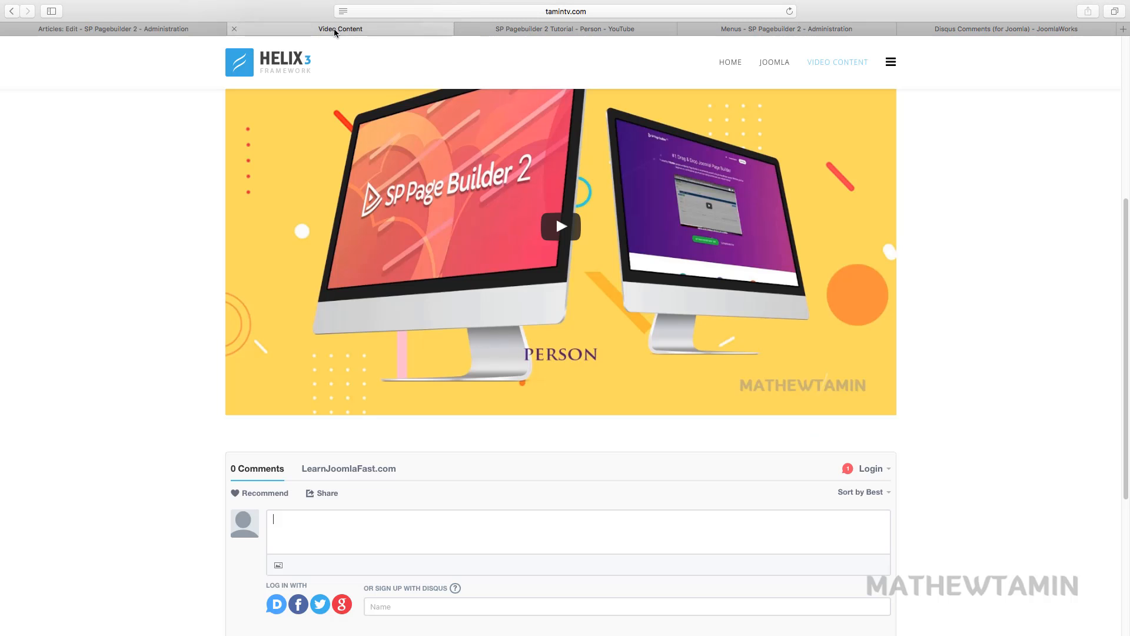
click(790, 11)
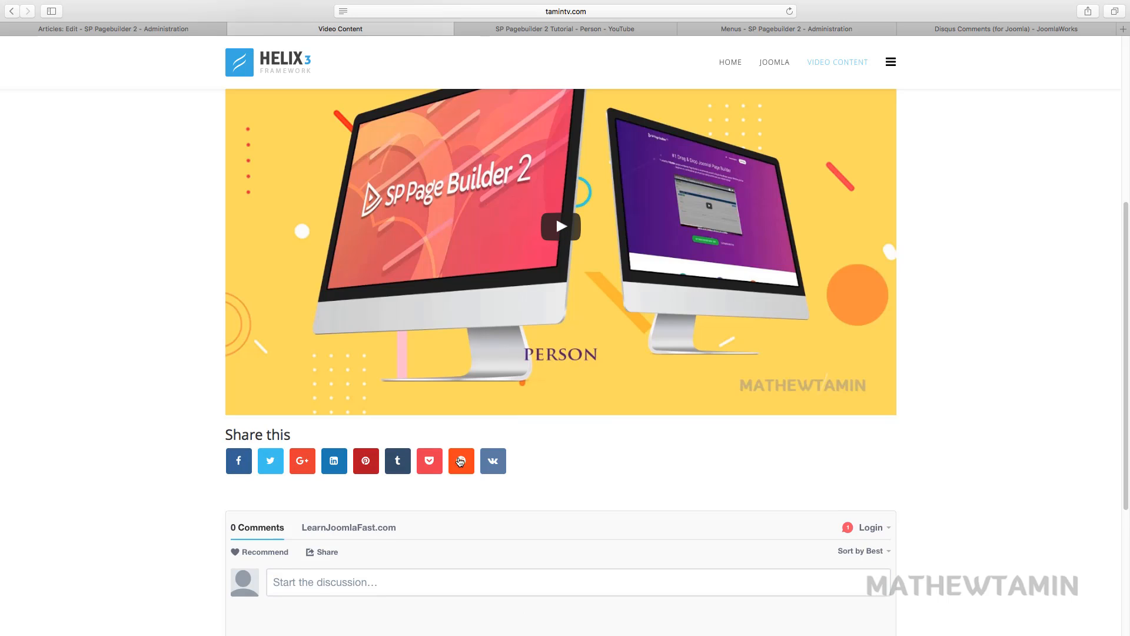
click(270, 465)
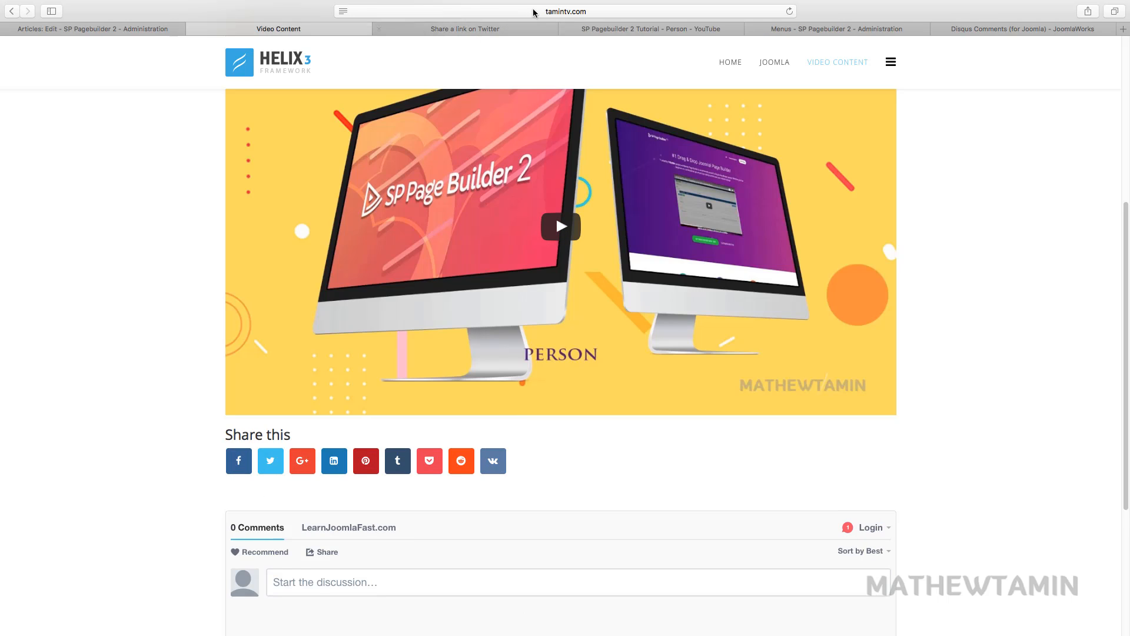
click(380, 29)
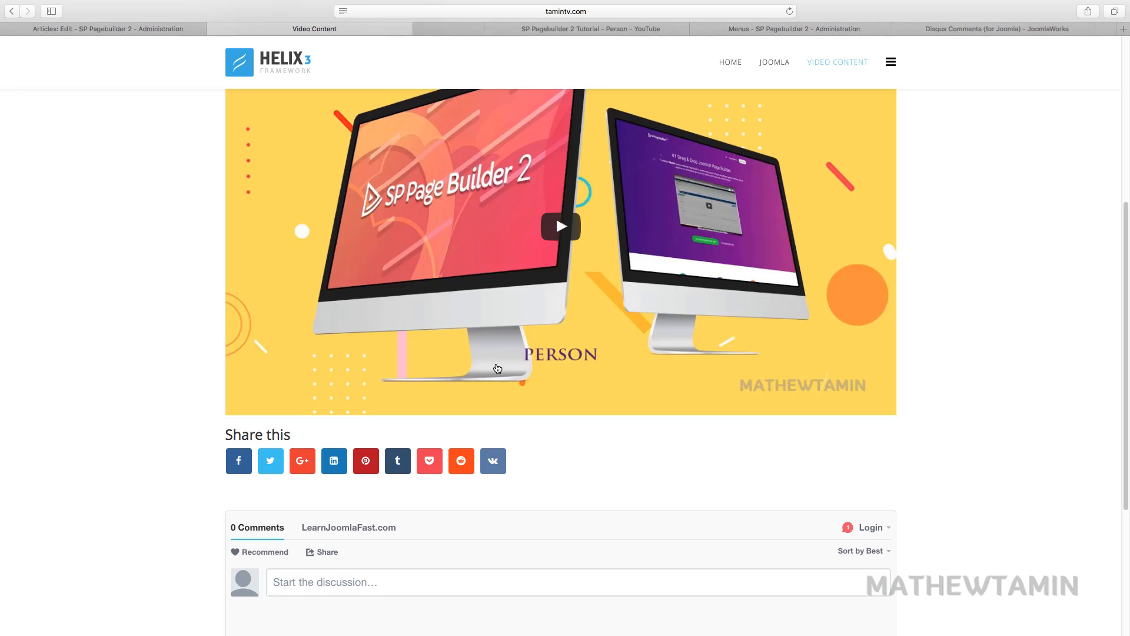
scroll(528, 408, down, 3)
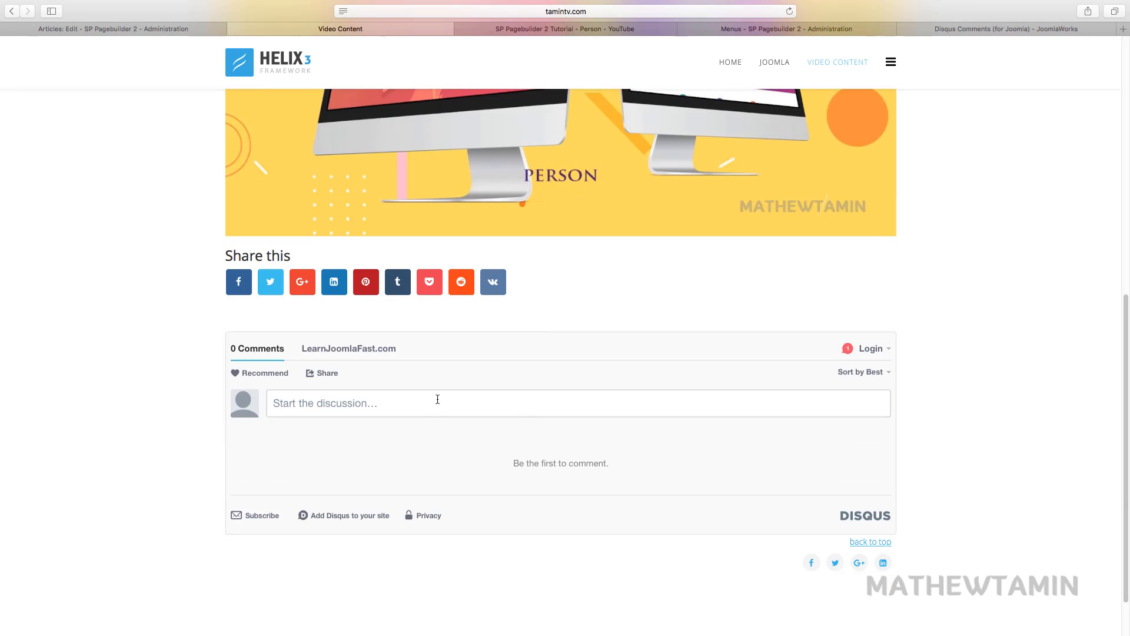
scroll(716, 422, up, 2)
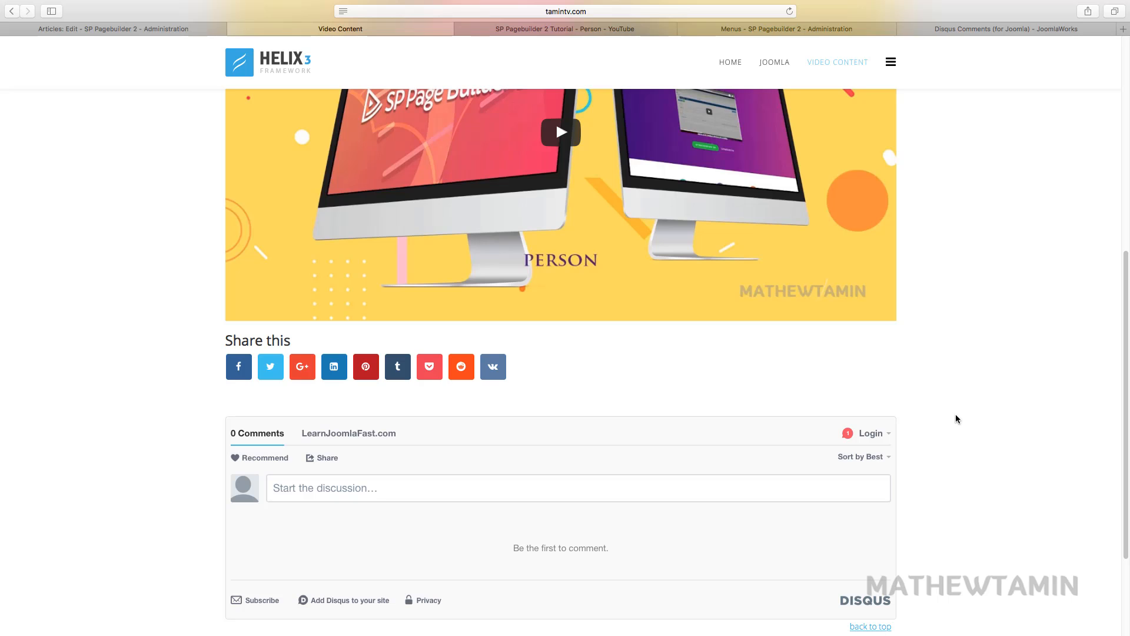
scroll(955, 419, up, 3)
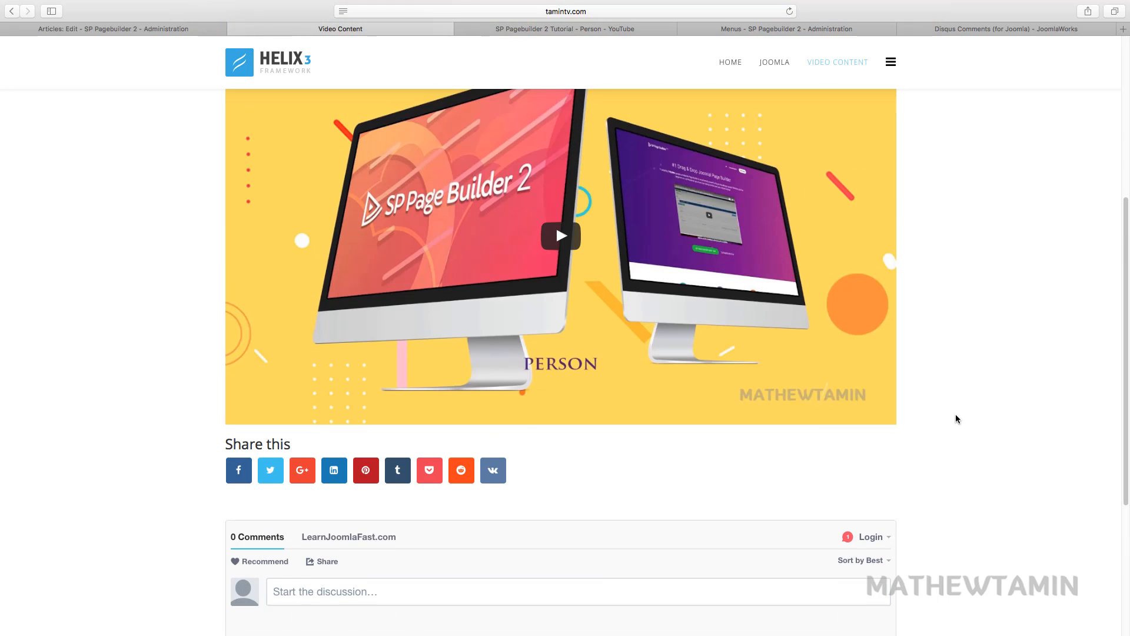